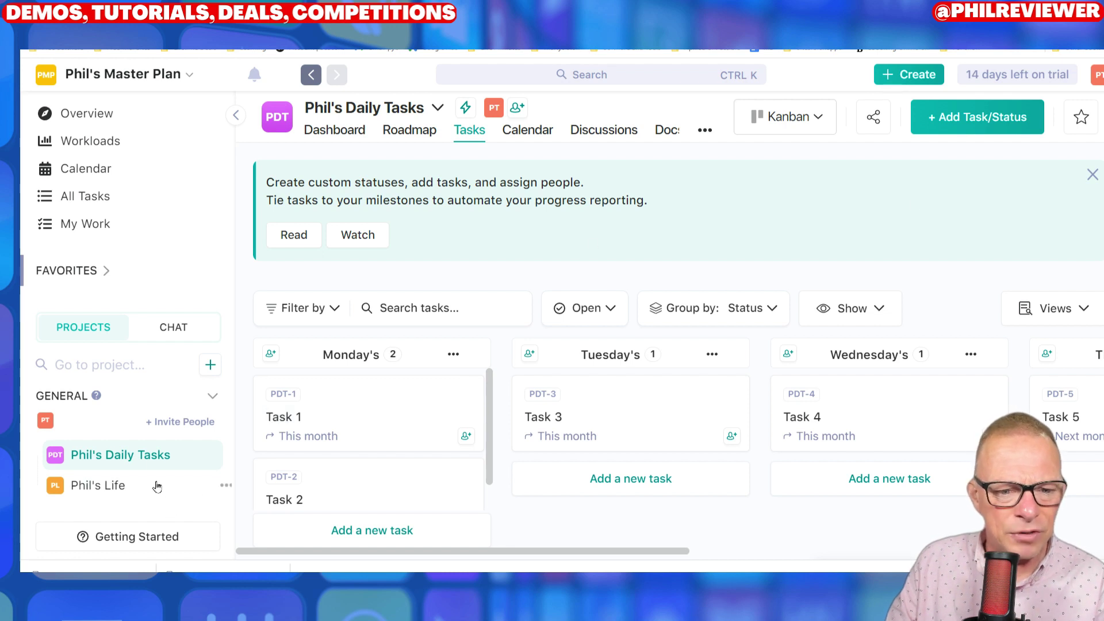
# Start a new project and browse the Nifty Templates gallery.
pyautogui.click(210, 371)
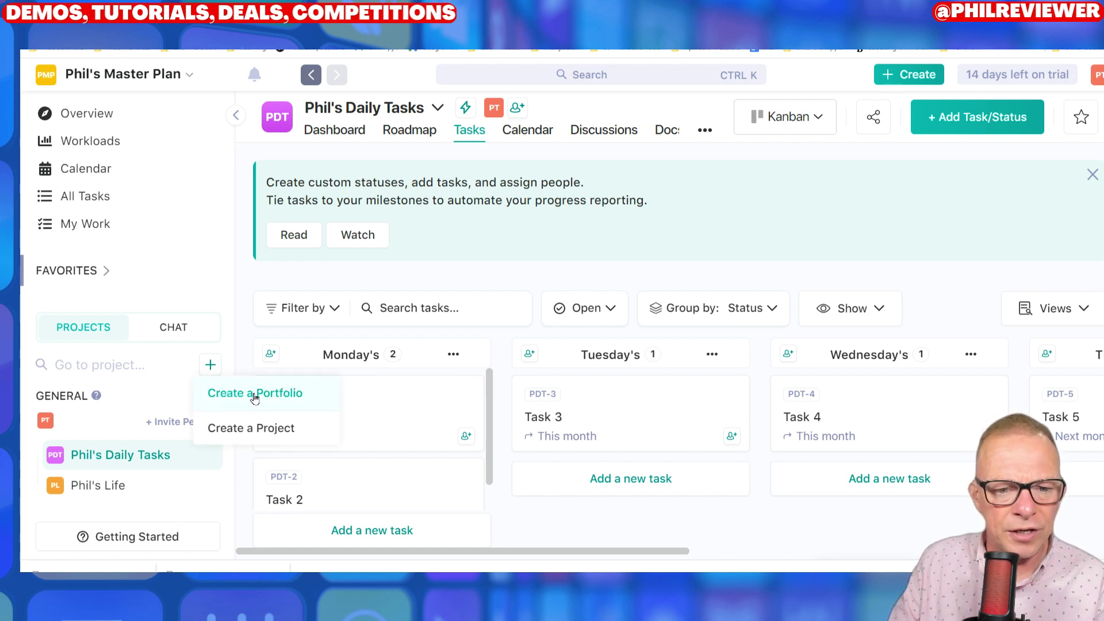
pyautogui.click(255, 427)
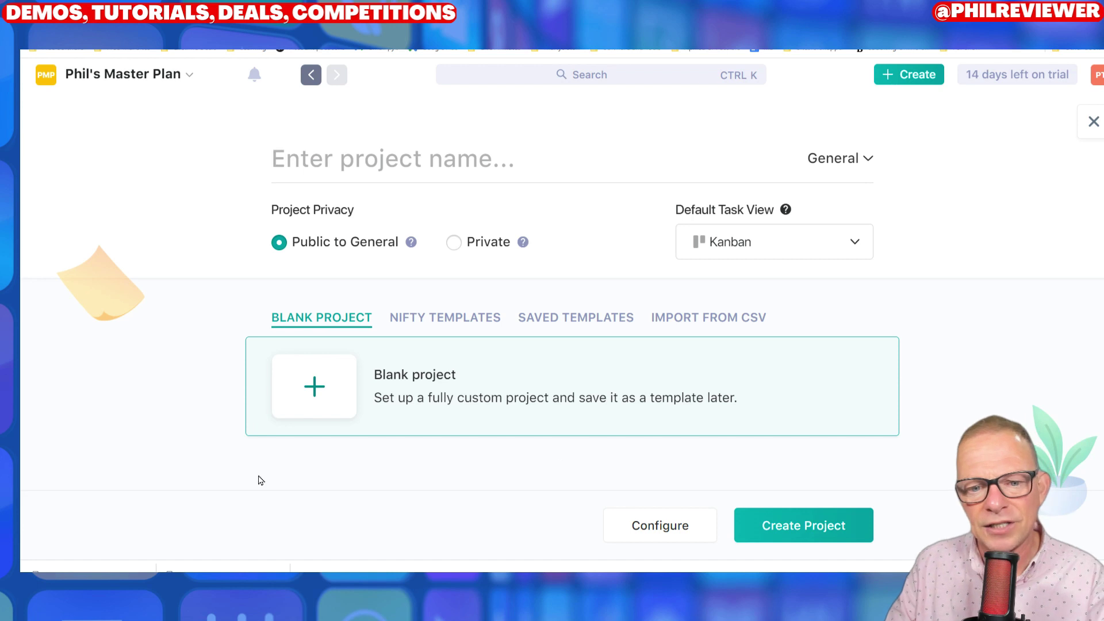
pyautogui.click(437, 322)
pyautogui.scroll(-3, 481, 409)
pyautogui.scroll(3, 481, 408)
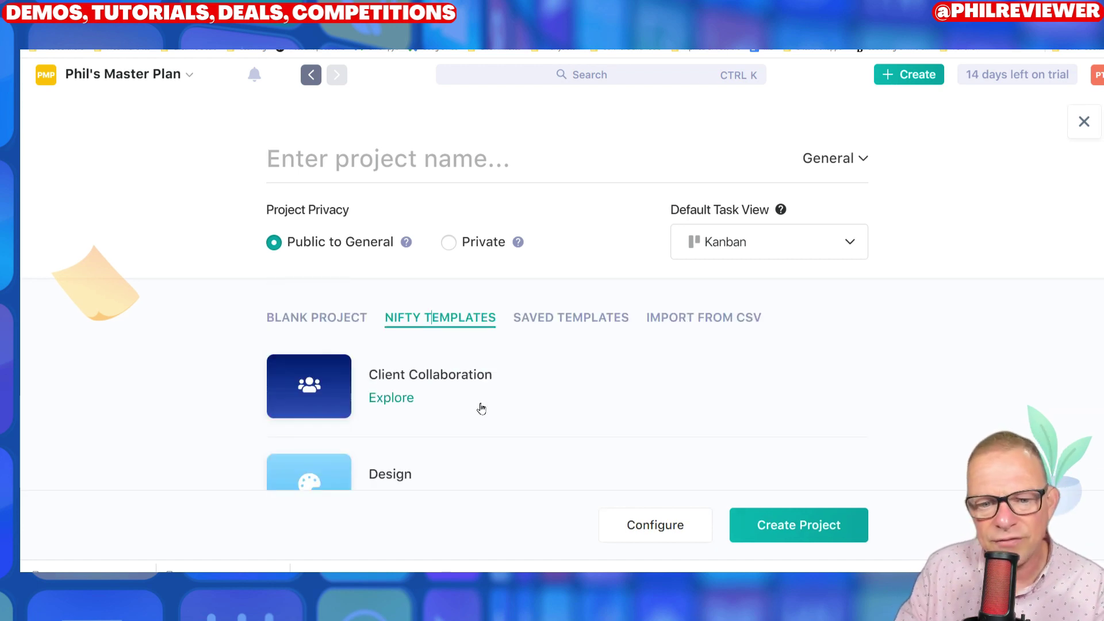
pyautogui.scroll(-5, 484, 411)
pyautogui.scroll(5, 485, 403)
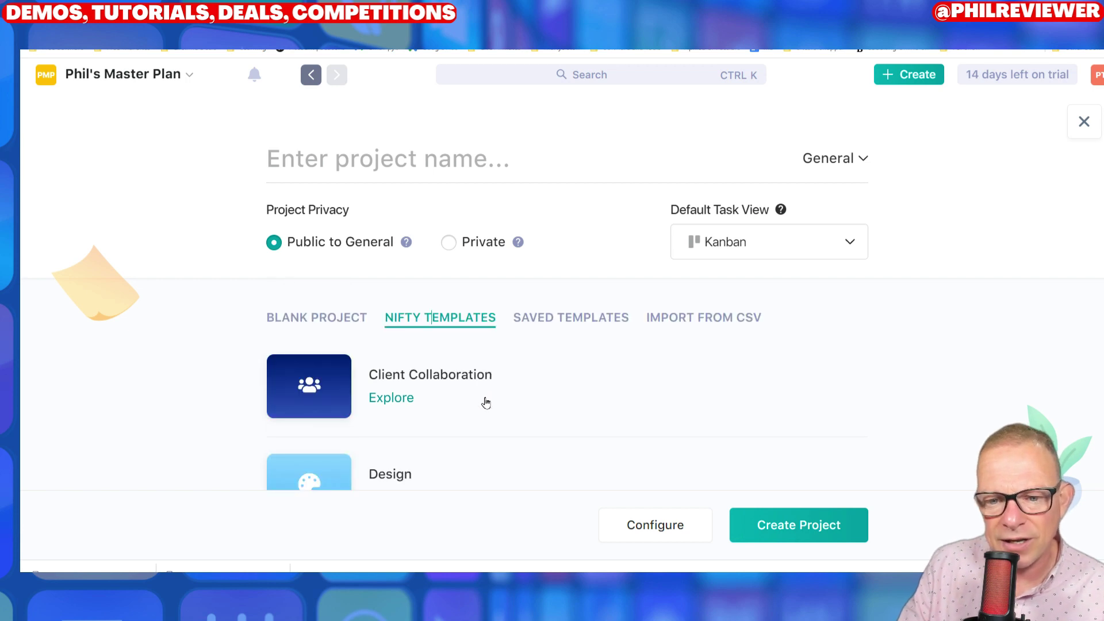
pyautogui.scroll(-5, 486, 403)
pyautogui.scroll(-5, 484, 413)
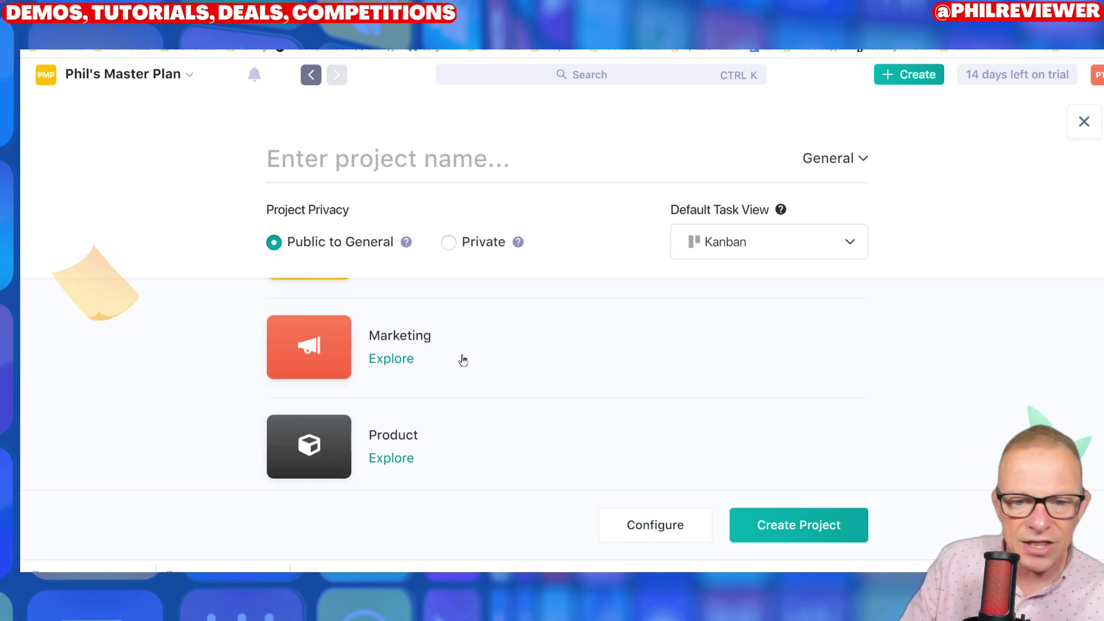
pyautogui.scroll(-3, 463, 357)
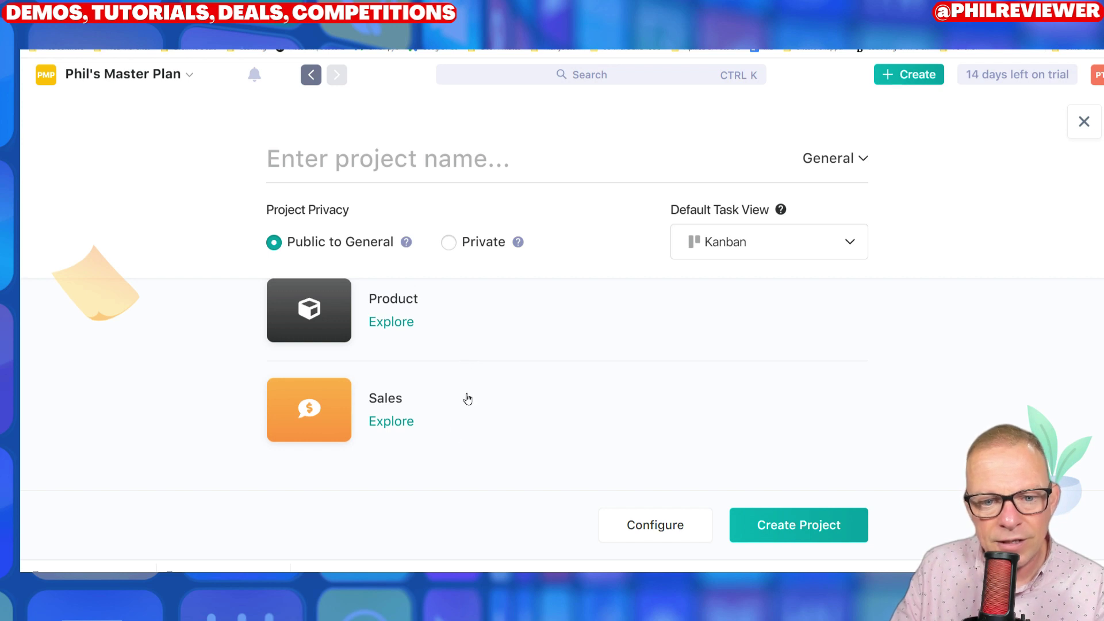
pyautogui.scroll(10, 399, 425)
pyautogui.scroll(-5, 497, 430)
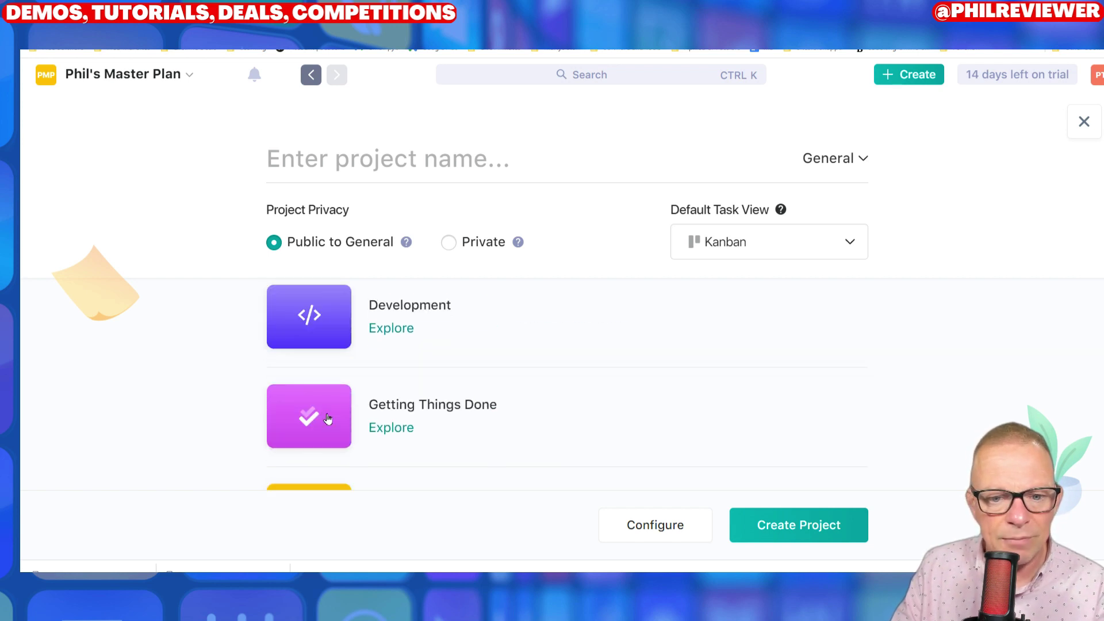
# Pick the Getting Things Done template and try to create the project.
pyautogui.click(480, 408)
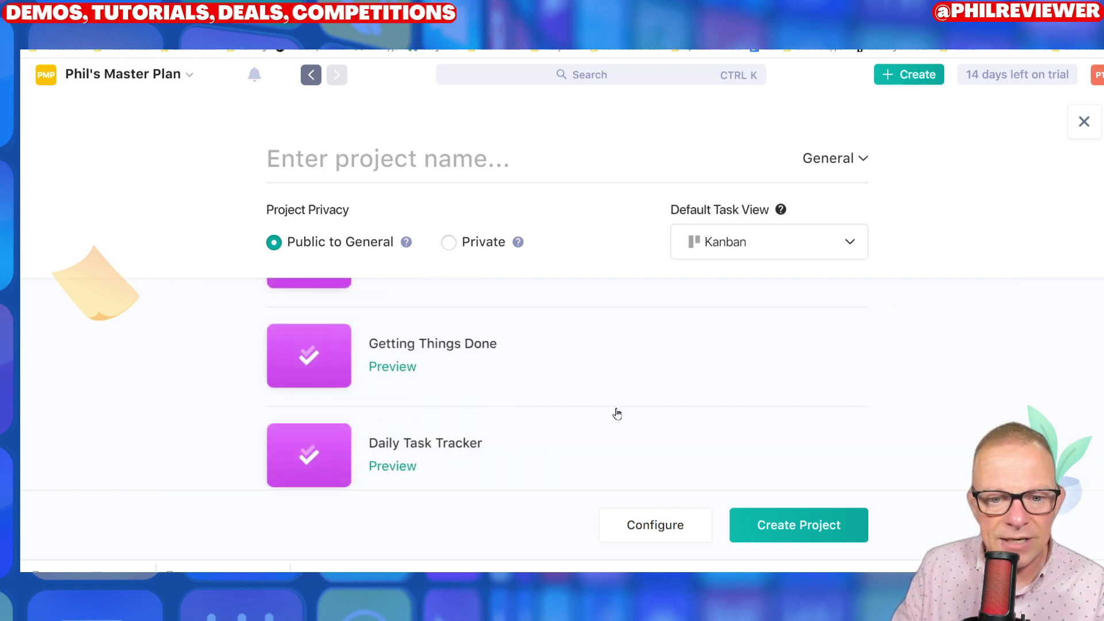
pyautogui.click(453, 335)
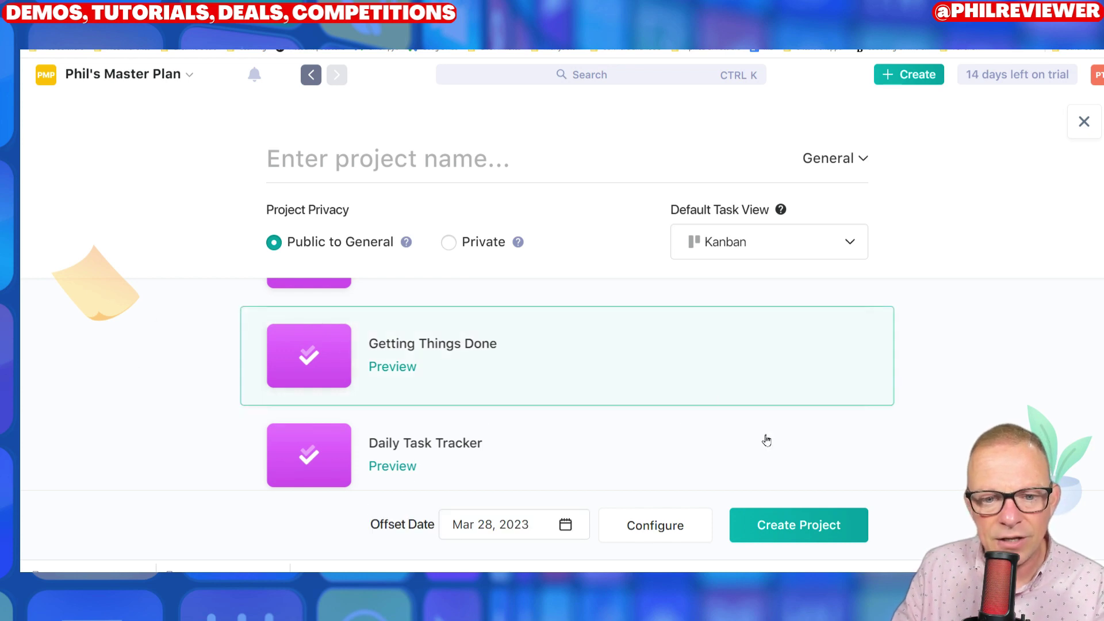
pyautogui.click(794, 533)
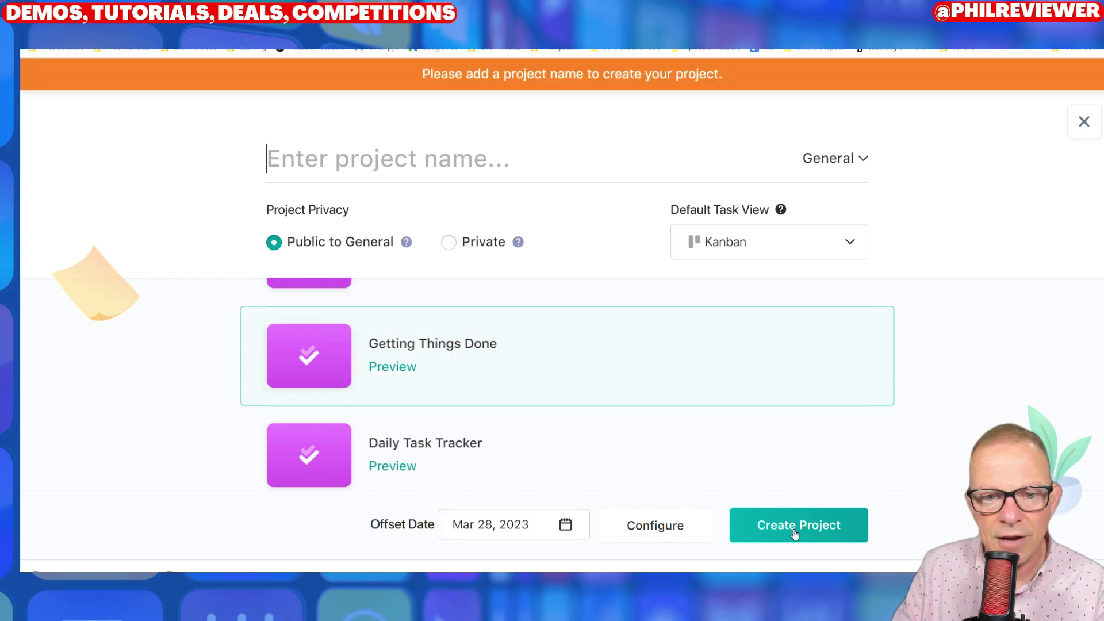
# Name the project 'Getting the Garage Fixed' and create it.
pyautogui.click(350, 152)
pyautogui.write('Ge')
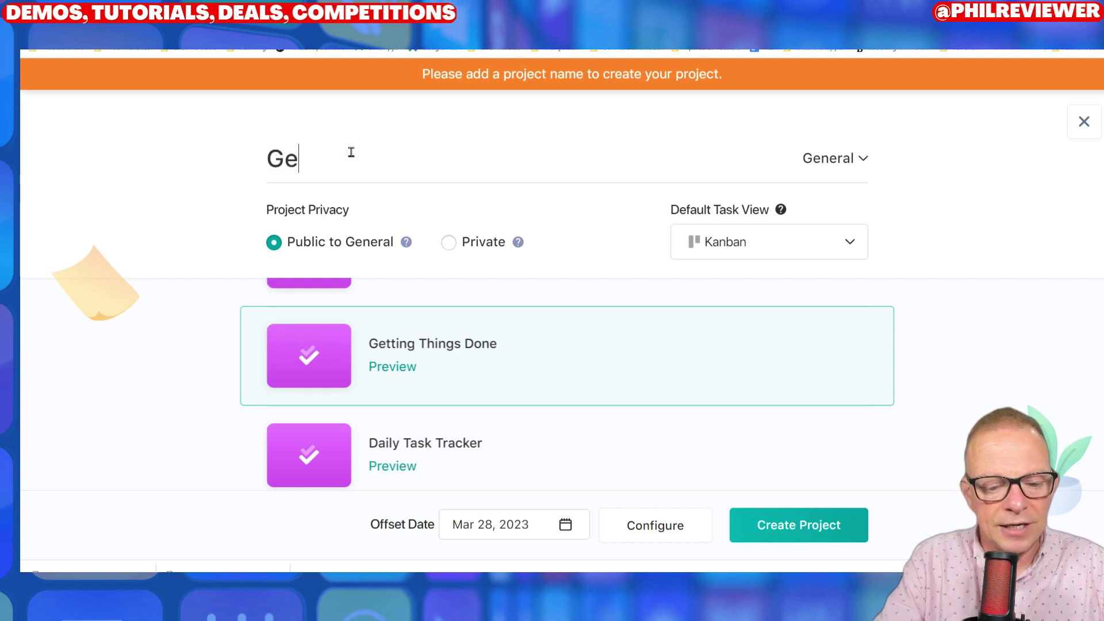
pyautogui.write('tting the Garage ')
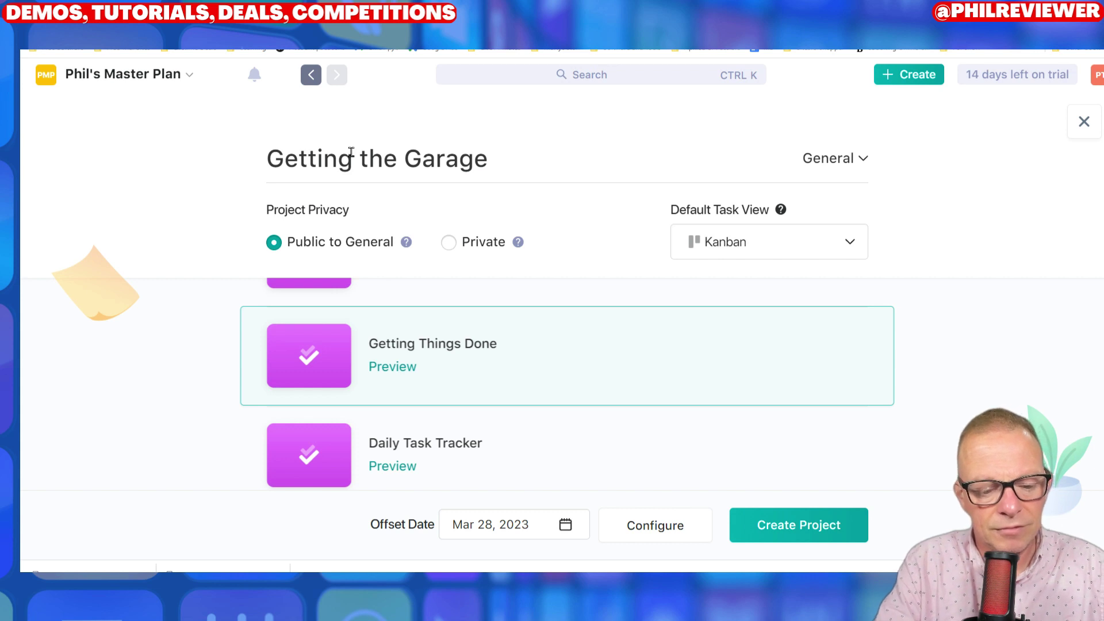
pyautogui.write('Fixed')
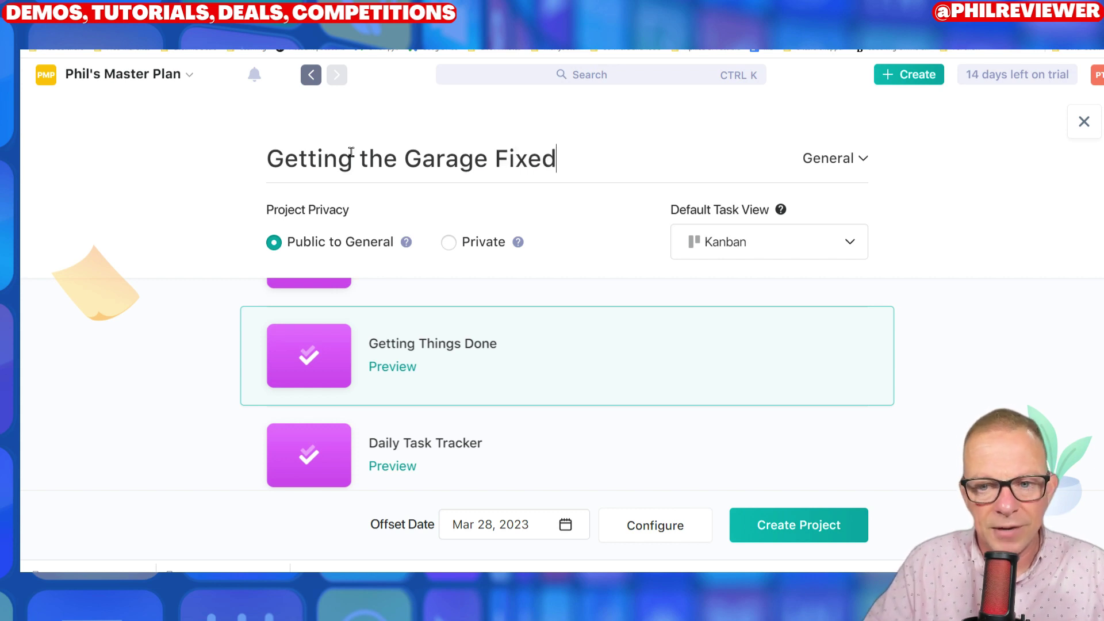
pyautogui.click(812, 524)
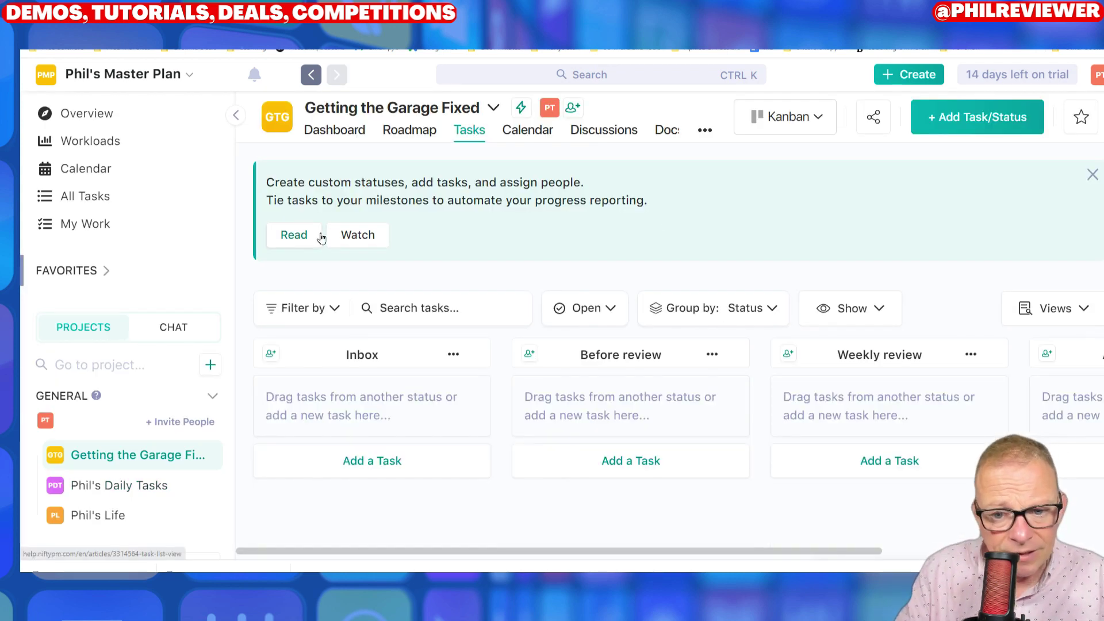
# Look at the daily tasks and personal life projects, then return to Getting the Garage Fixed.
pyautogui.click(89, 494)
pyautogui.click(92, 514)
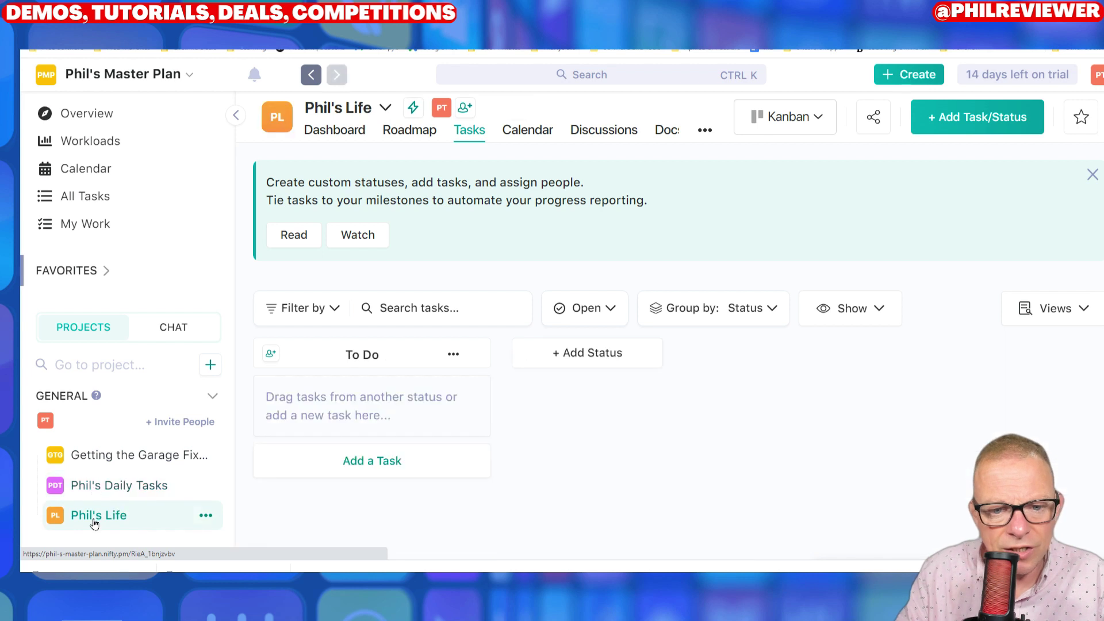
pyautogui.click(107, 493)
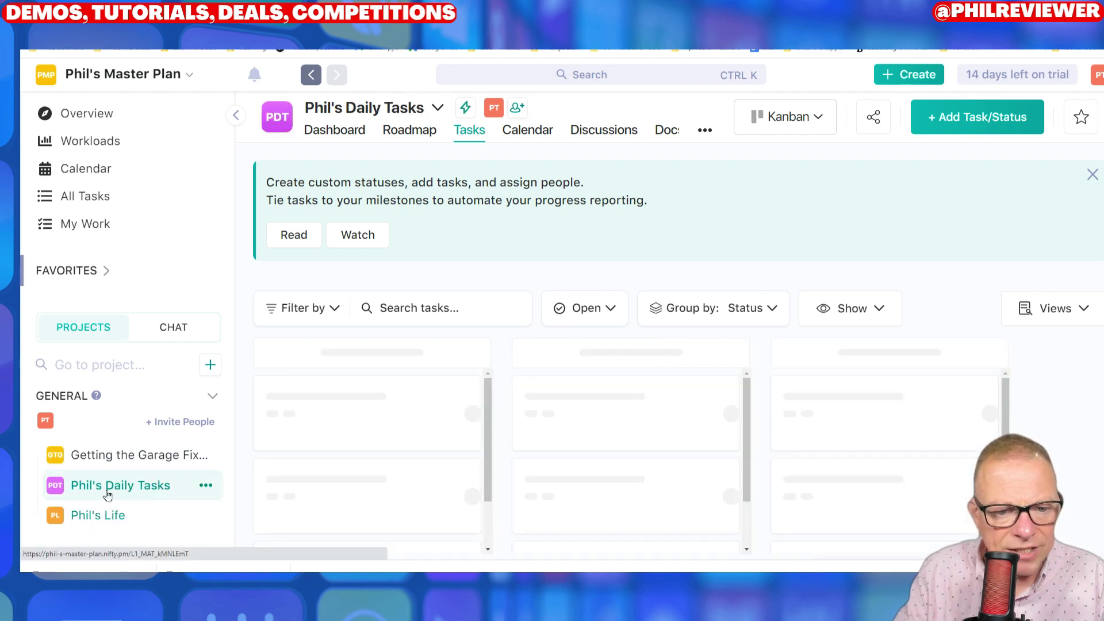
pyautogui.click(122, 457)
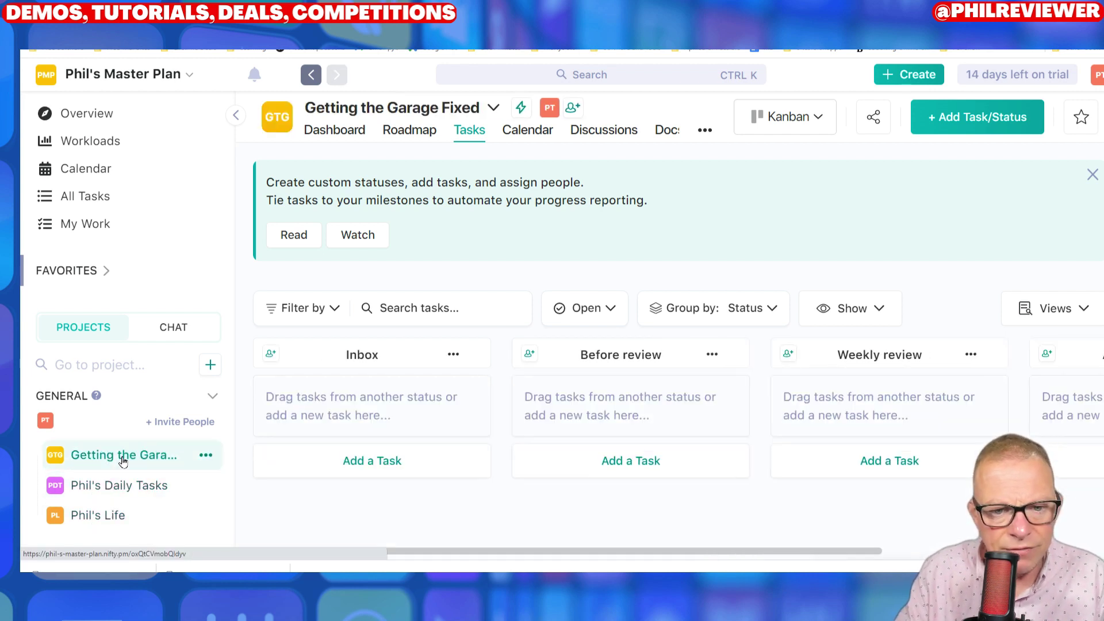
# Add a task 'Insulate Garage' with description 'Insulate' and status Inbox.
pyautogui.click(994, 121)
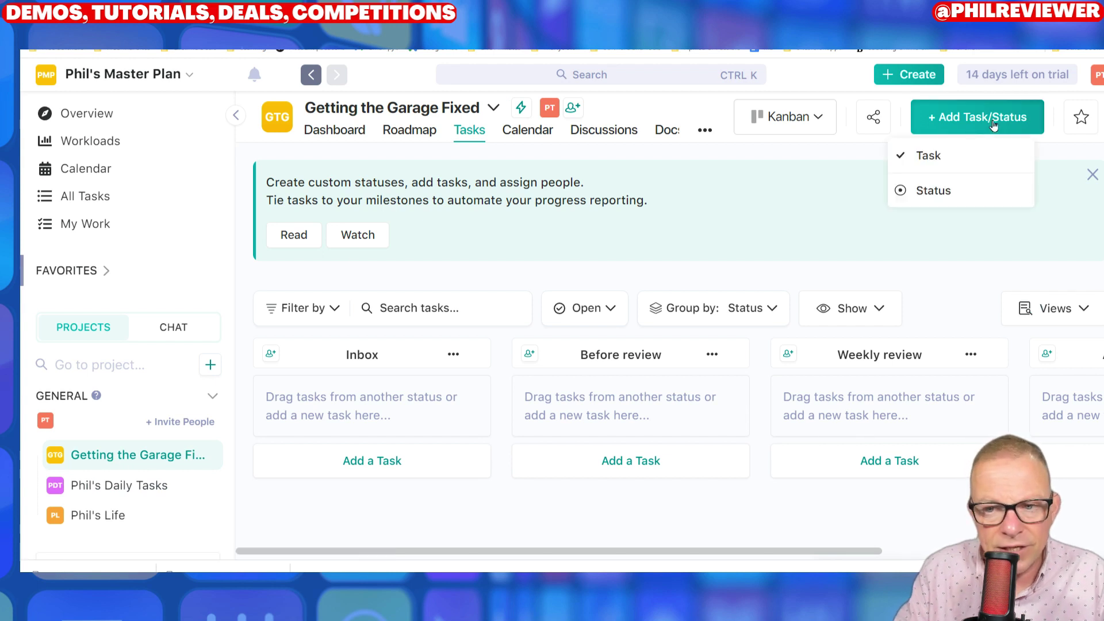
pyautogui.click(942, 163)
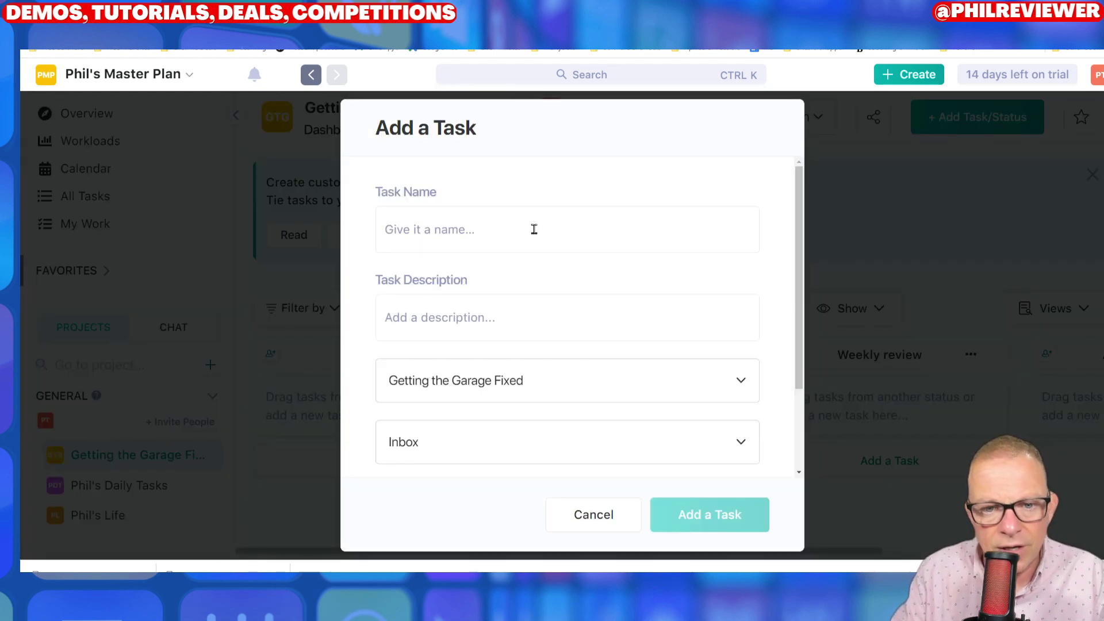
pyautogui.click(545, 233)
pyautogui.write('Insu')
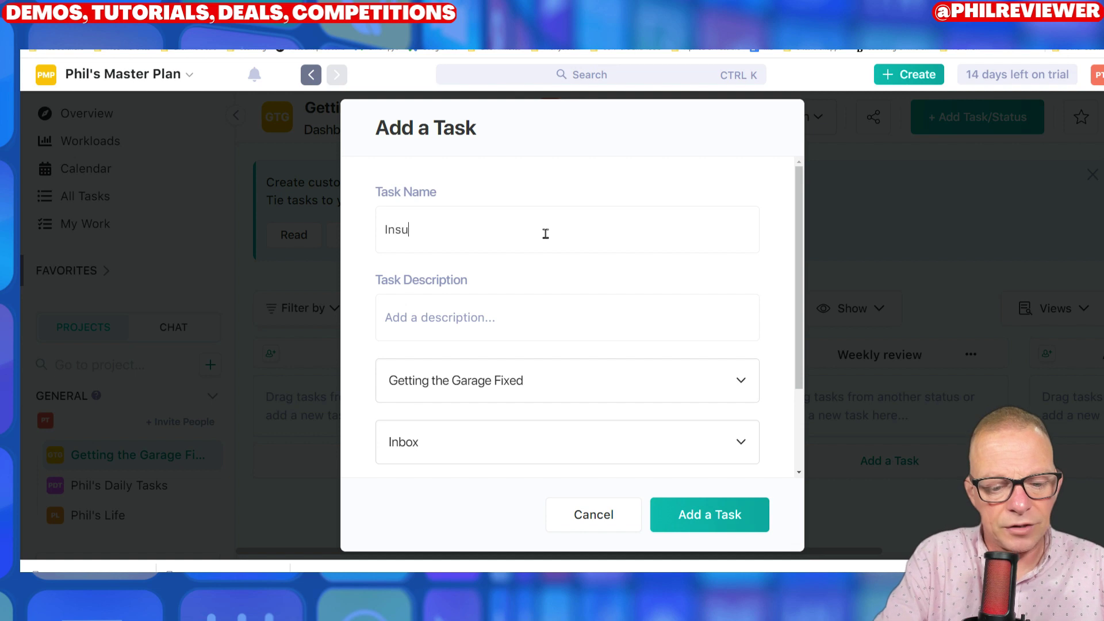
pyautogui.write('late Gara')
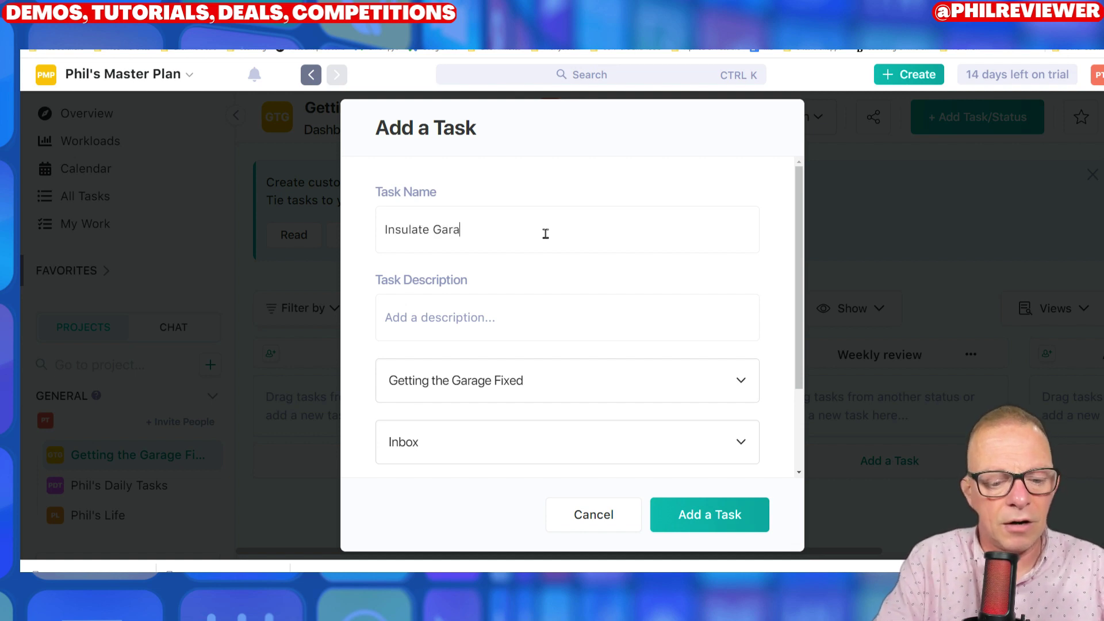
pyautogui.write('ge')
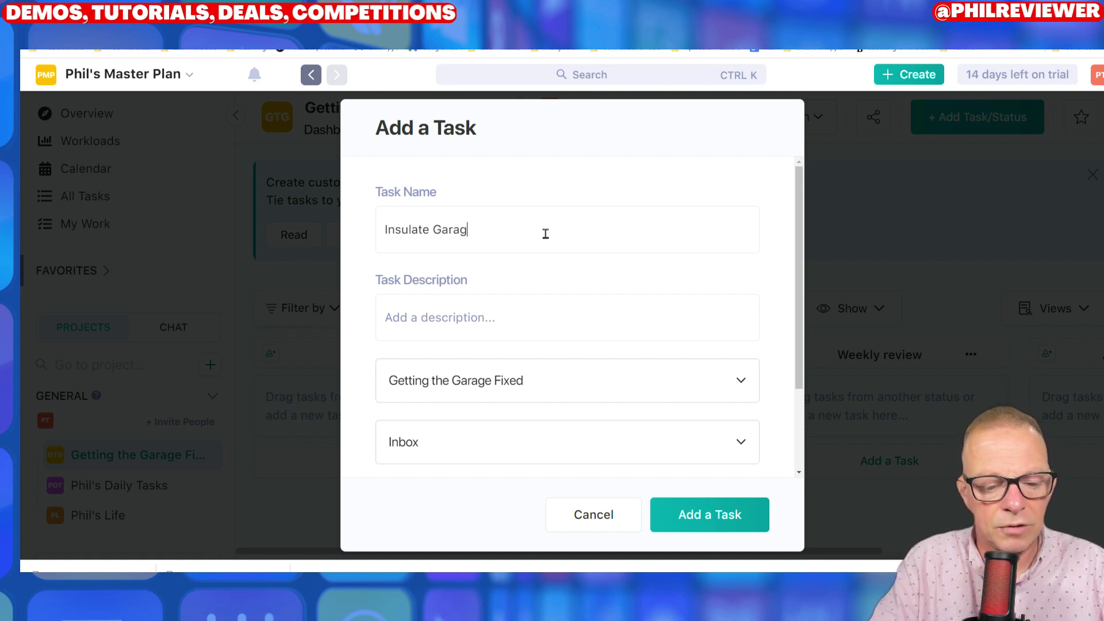
pyautogui.click(485, 318)
pyautogui.write('Insulate')
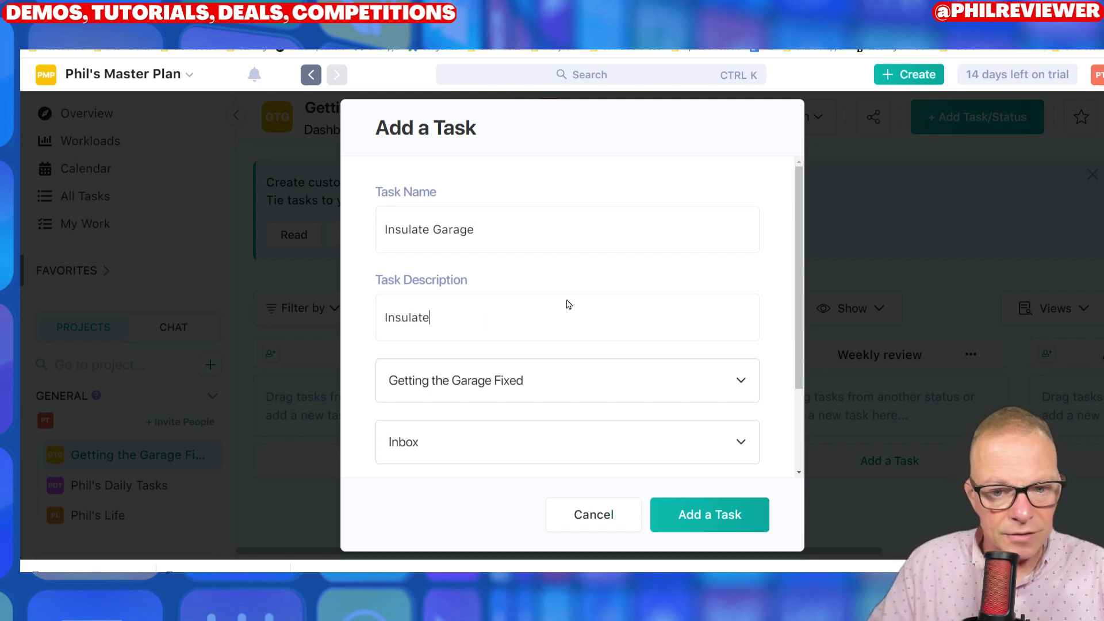
pyautogui.click(495, 454)
pyautogui.click(474, 310)
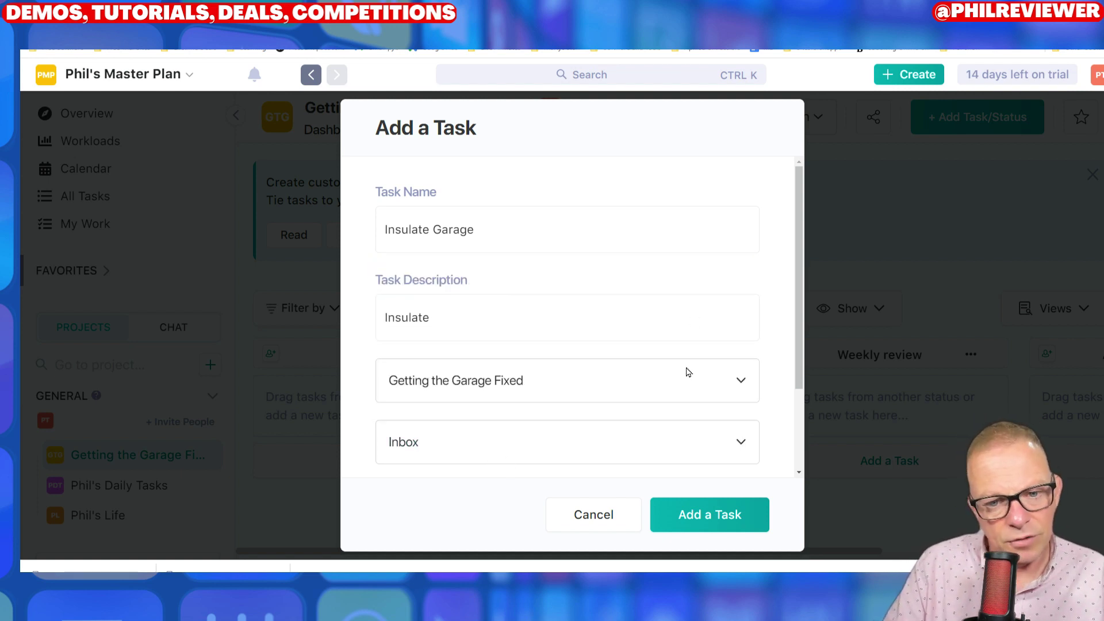
pyautogui.click(706, 517)
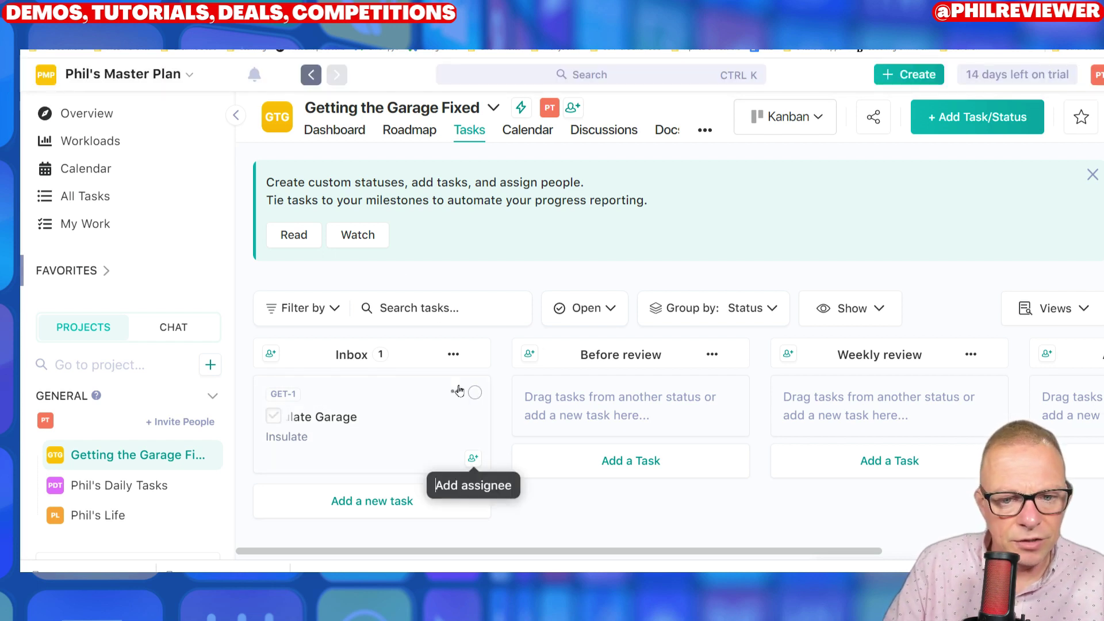
# Review the Insulate Garage task's details, then drag its card back into the Inbox column.
pyautogui.click(457, 393)
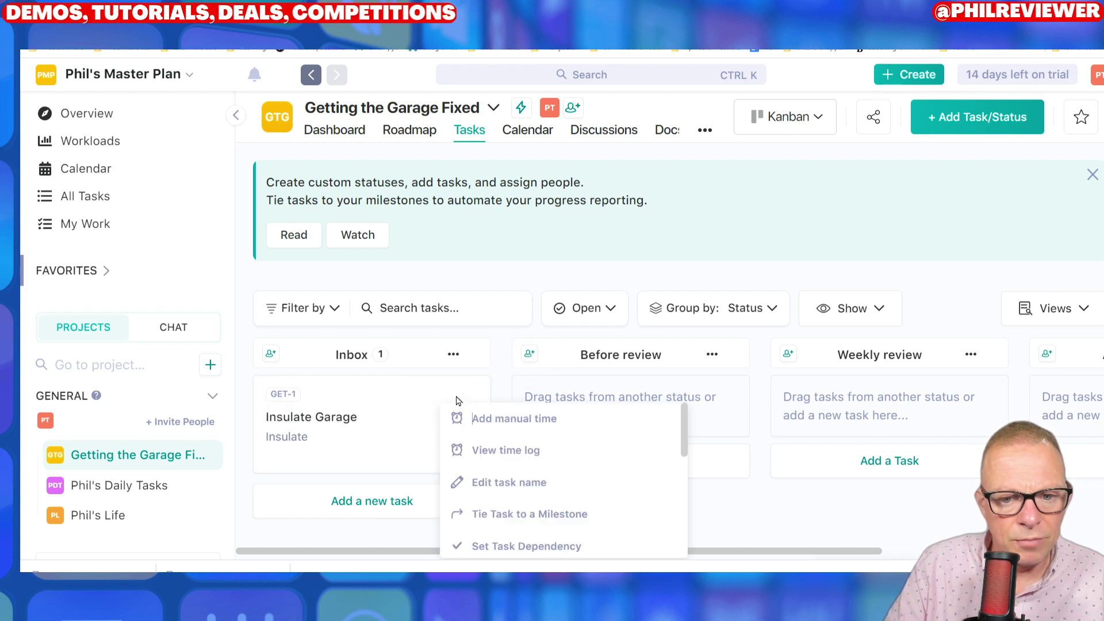
pyautogui.click(457, 398)
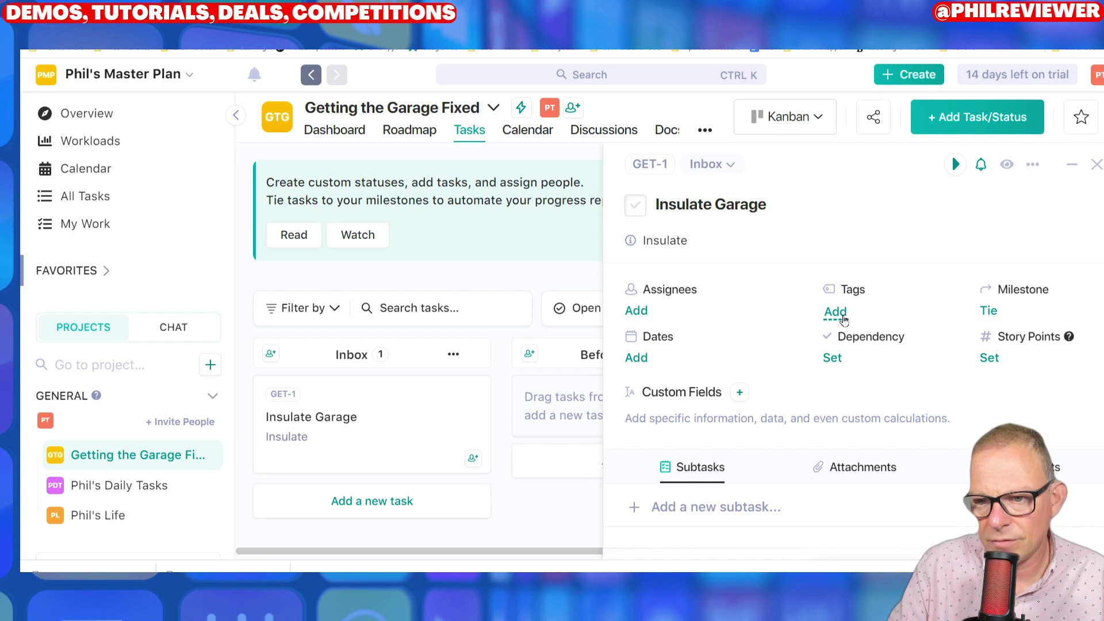
pyautogui.click(1096, 165)
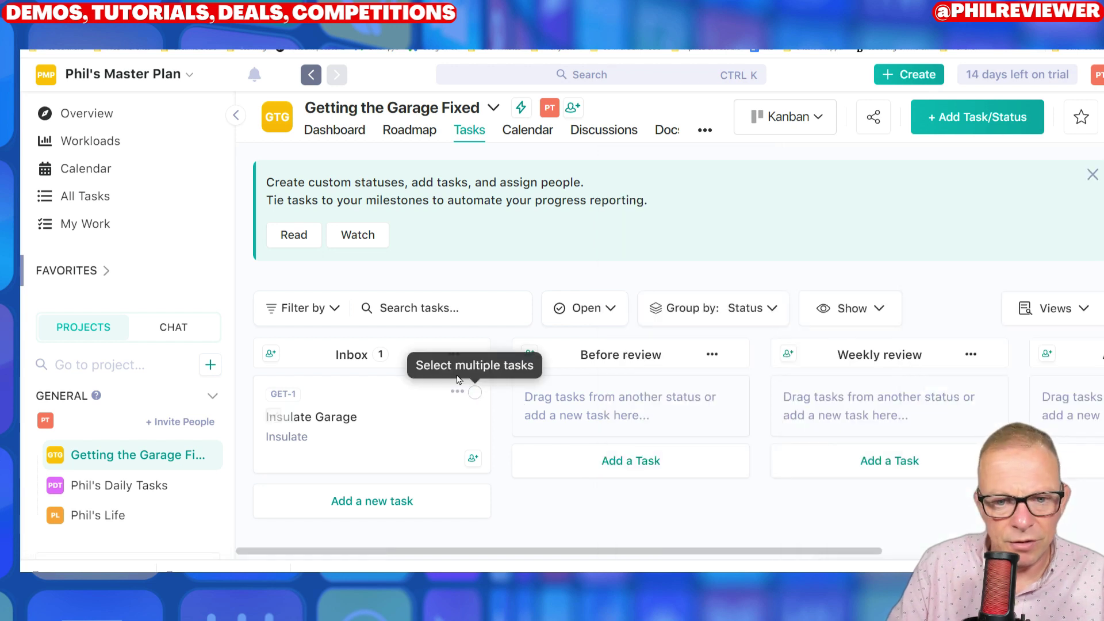
pyautogui.moveTo(368, 410); pyautogui.dragTo(632, 424)
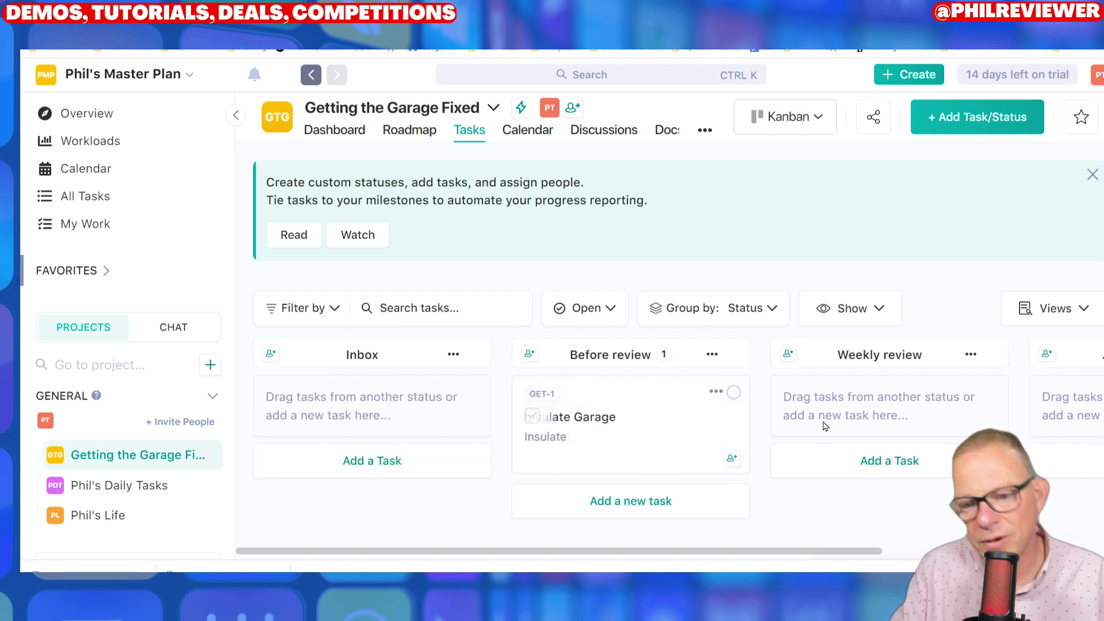
pyautogui.moveTo(581, 417); pyautogui.dragTo(315, 374)
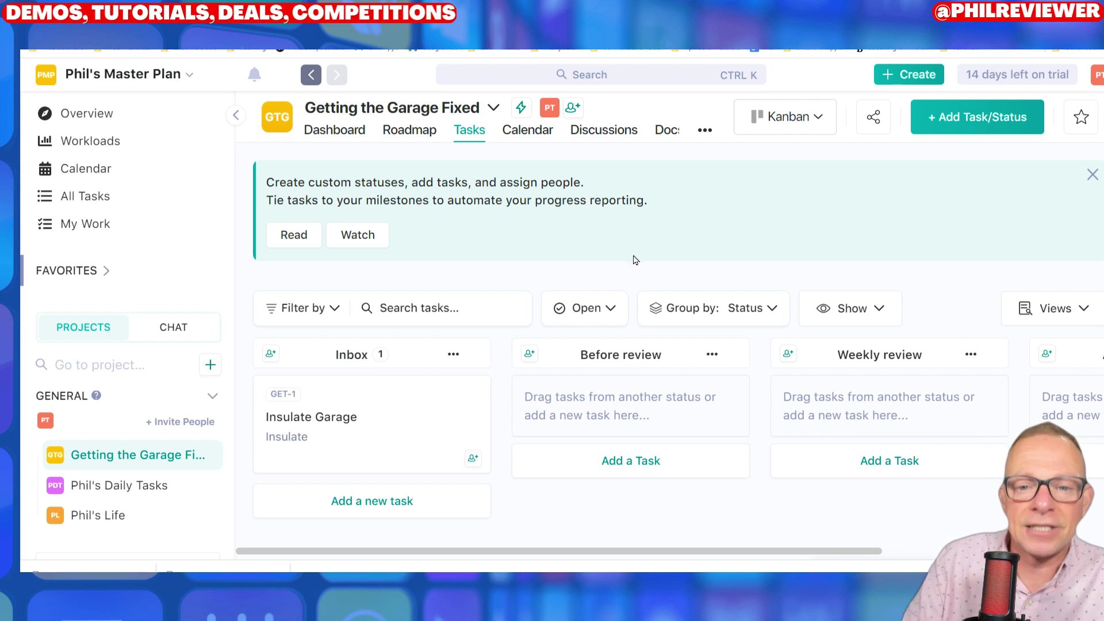
# Open the calendar and navigate to the day view for Tuesday Apr 04, 2023.
pyautogui.click(96, 178)
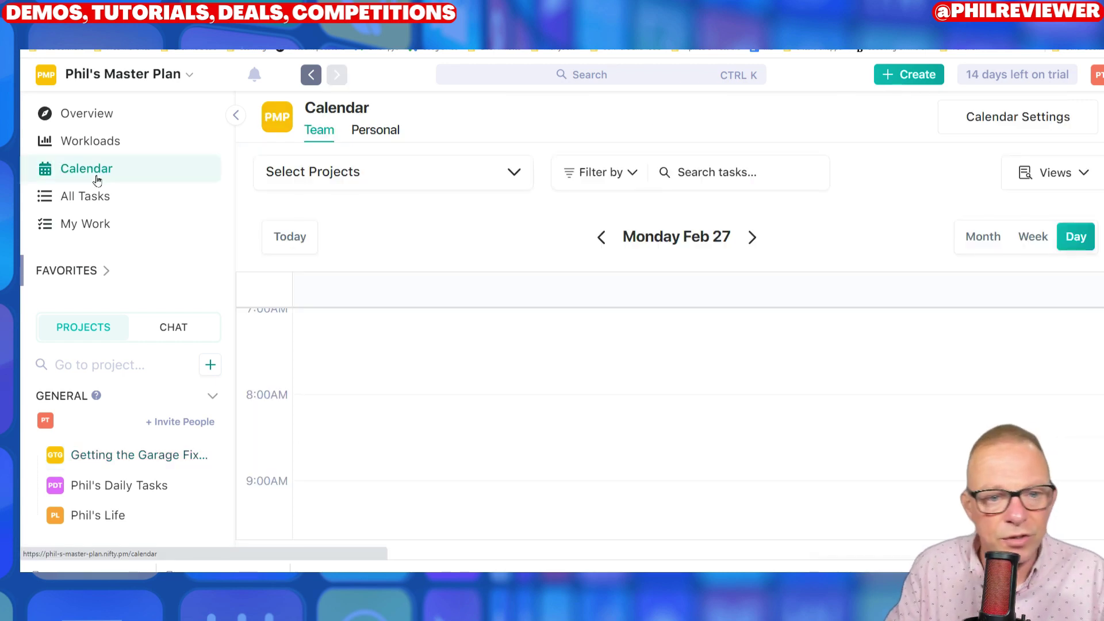
pyautogui.click(752, 237)
pyautogui.click(752, 237)
pyautogui.click(972, 238)
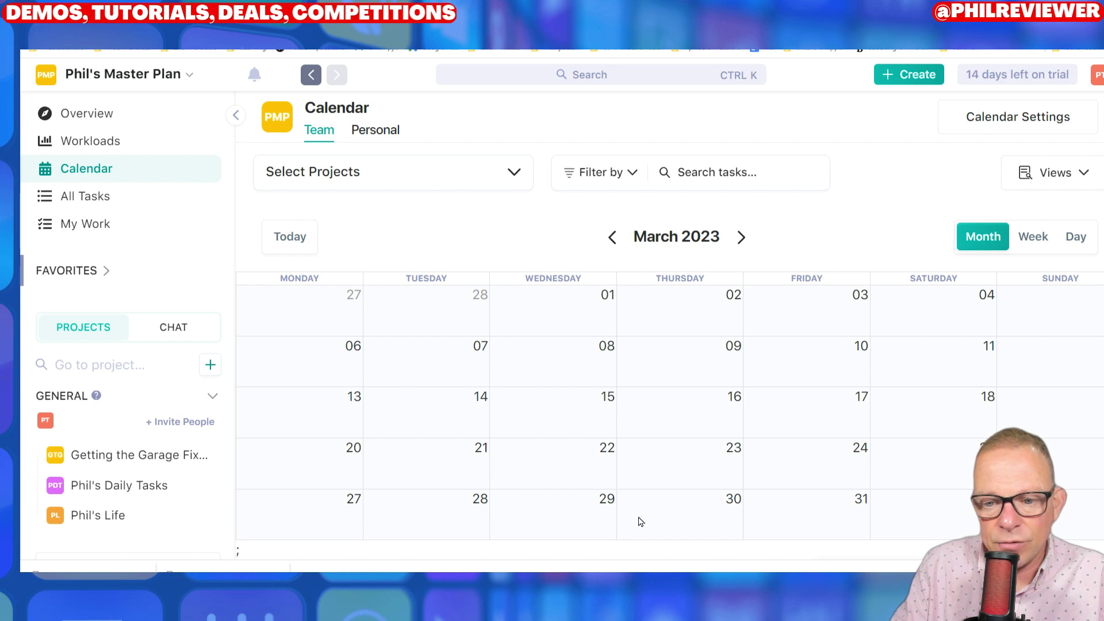
pyautogui.click(740, 238)
pyautogui.click(477, 362)
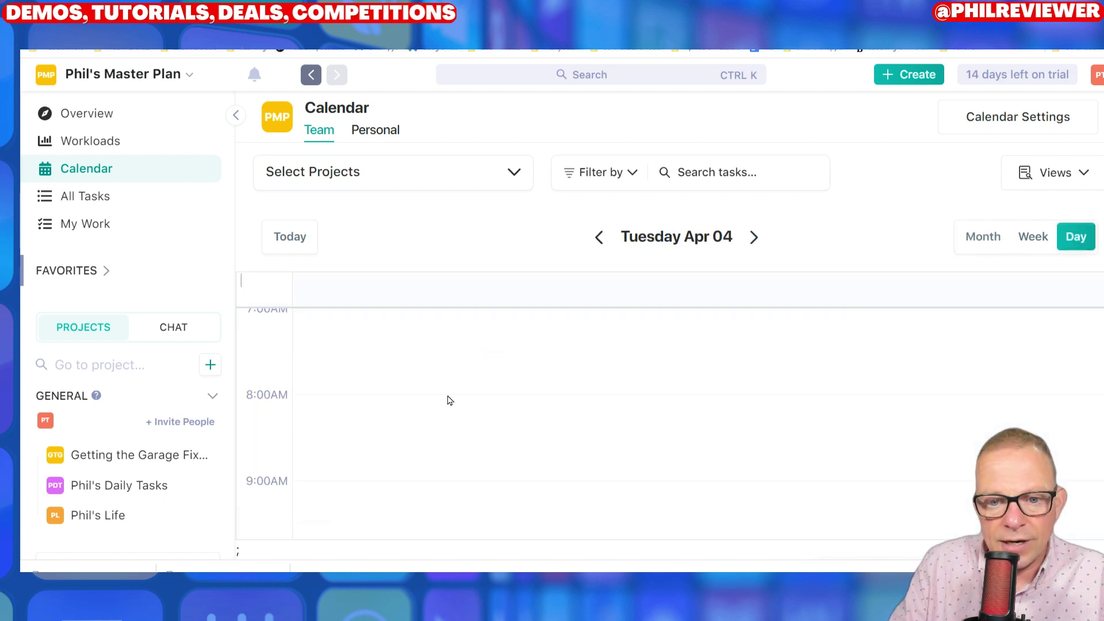
pyautogui.scroll(-5, 488, 483)
# Begin a task at a time slot that day, then cancel without adding it.
pyautogui.click(424, 426)
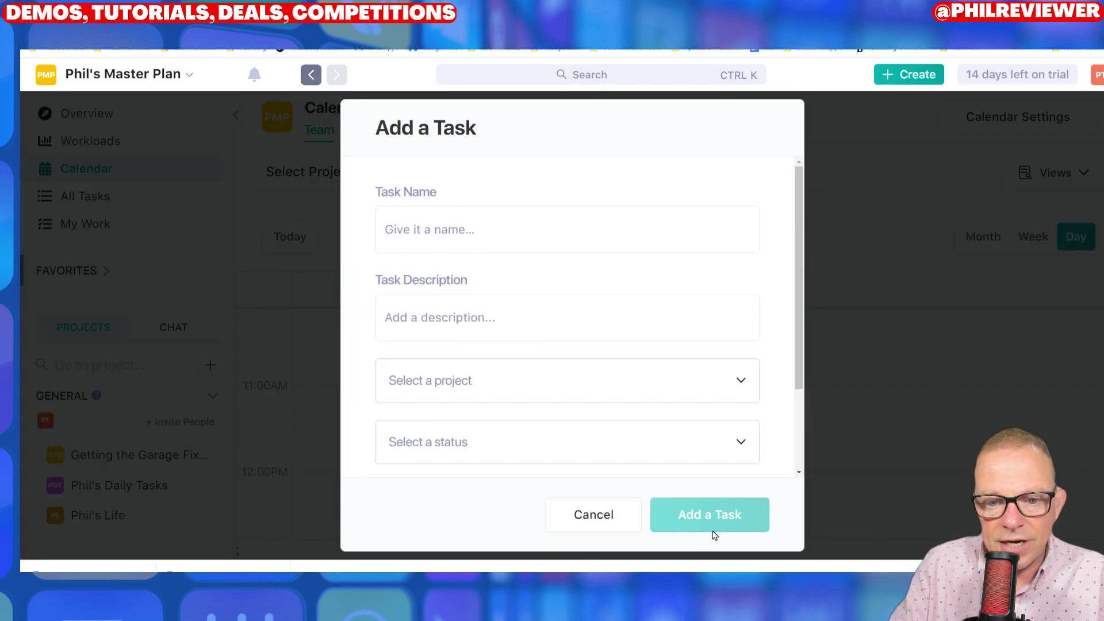
pyautogui.click(629, 390)
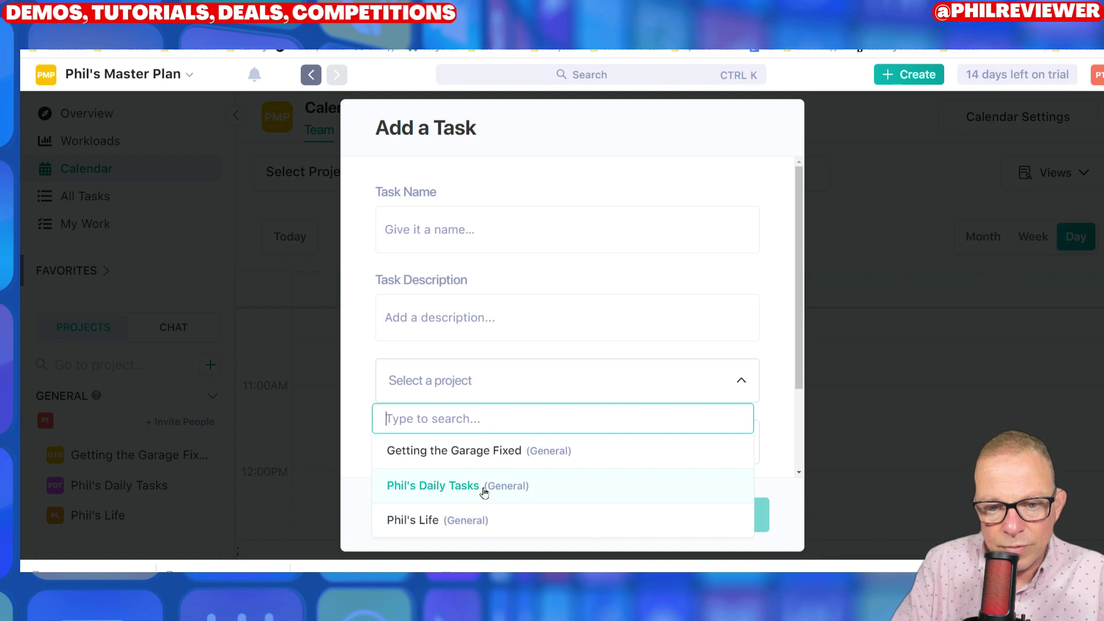
pyautogui.click(883, 341)
pyautogui.click(592, 519)
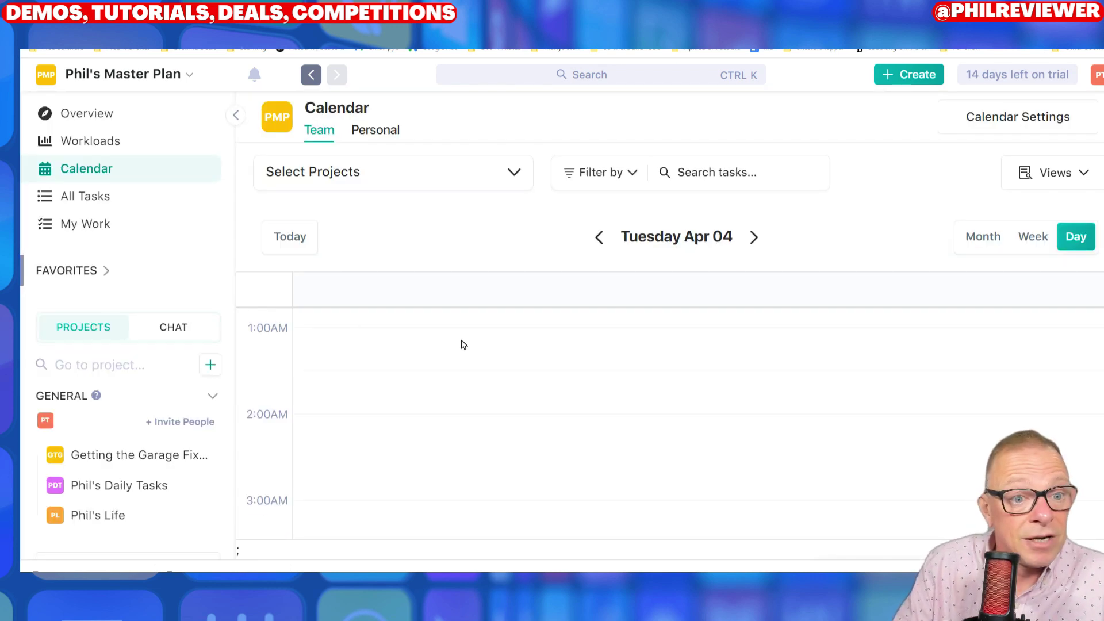
pyautogui.click(90, 141)
# Close the General portfolio settings unchanged, switch the sidebar to Chat, and open Overview.
pyautogui.click(184, 464)
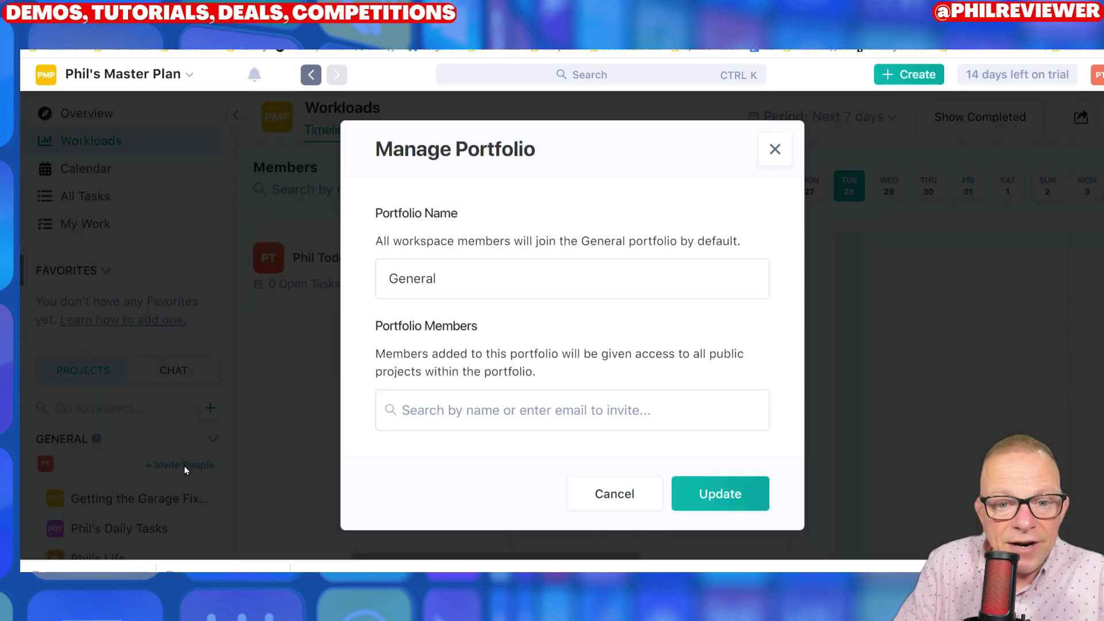
pyautogui.click(774, 149)
pyautogui.scroll(-2, 124, 498)
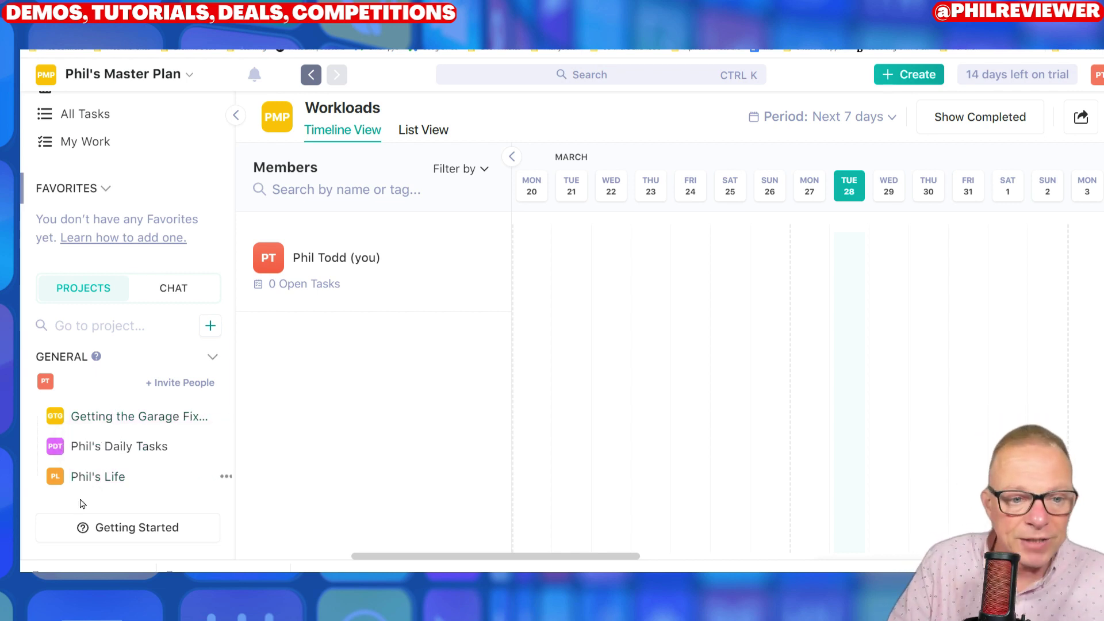
pyautogui.click(201, 293)
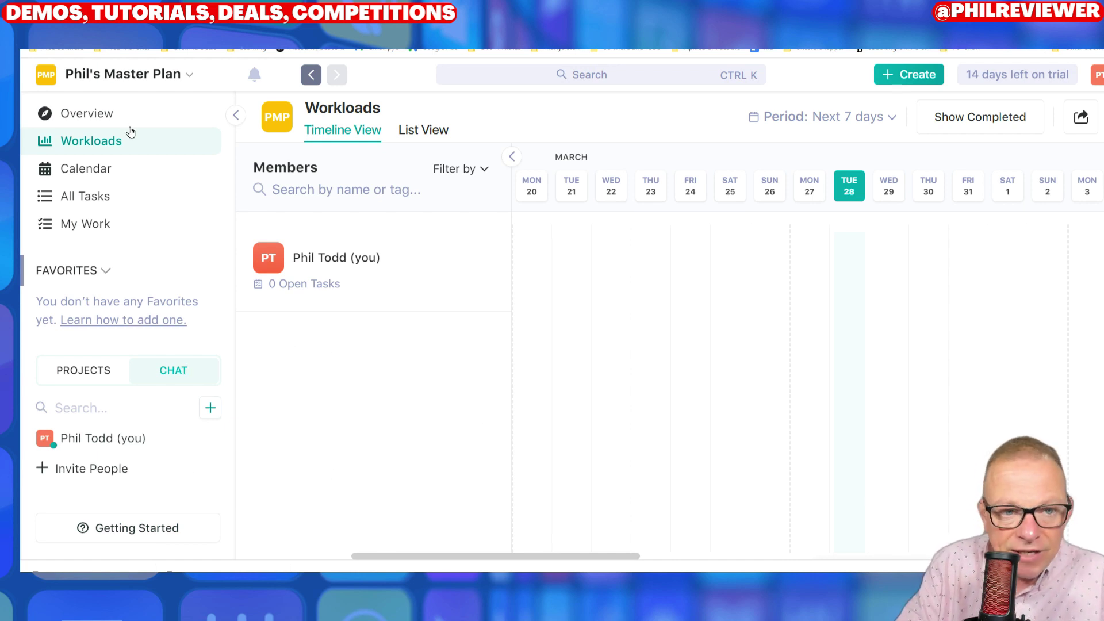
pyautogui.click(101, 113)
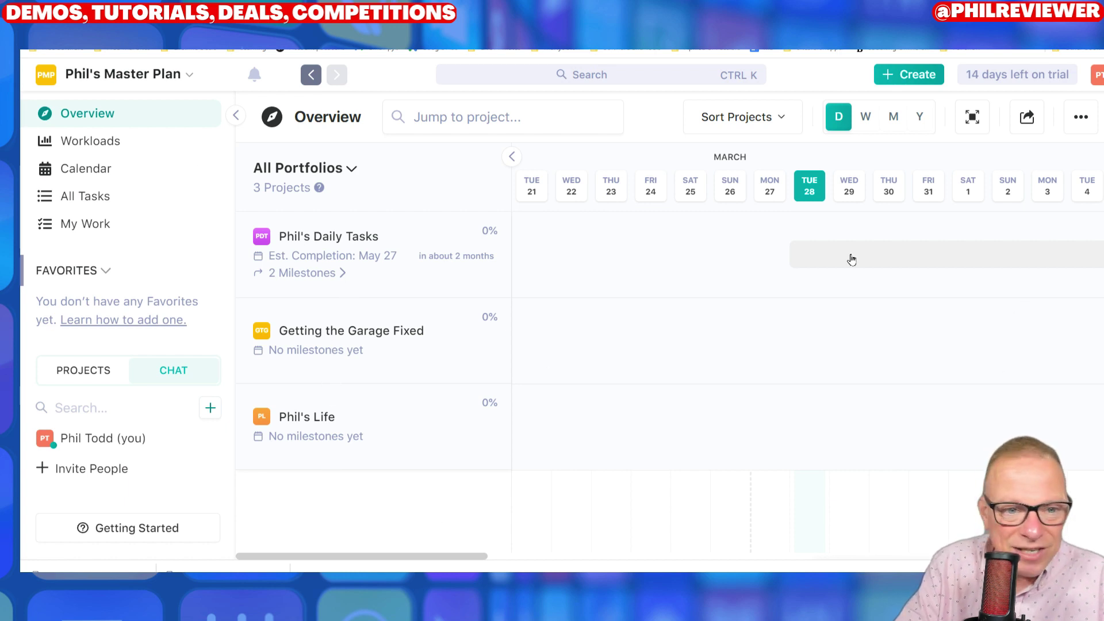
# Open workspace Settings, review General, Security and Members & Permissions, then go to Profile Settings.
pyautogui.click(177, 77)
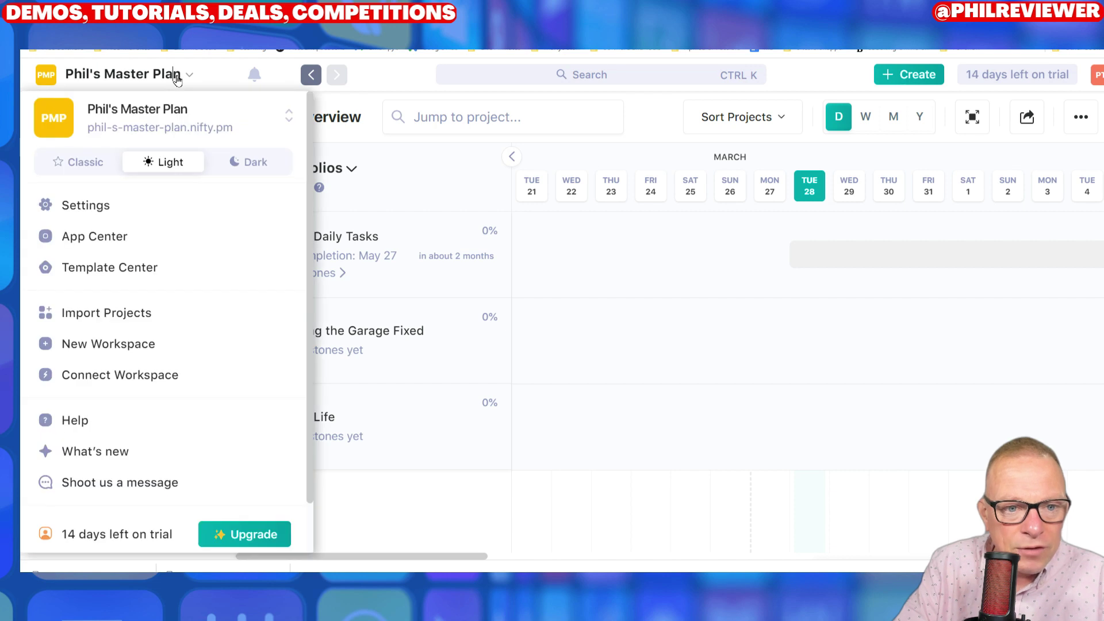
pyautogui.click(81, 206)
pyautogui.click(164, 400)
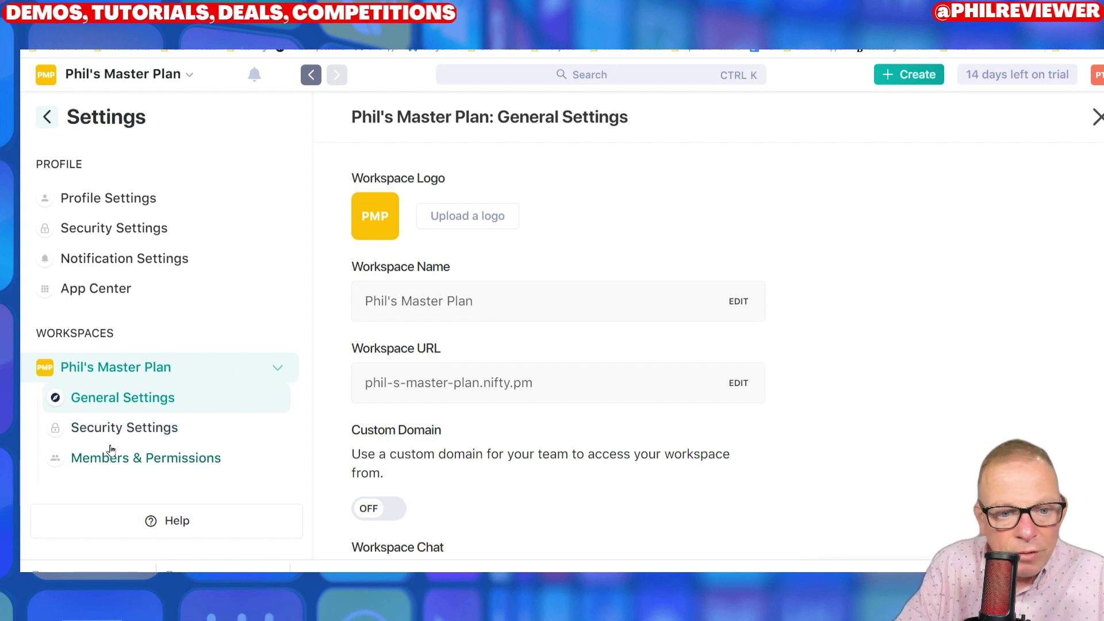
pyautogui.click(122, 427)
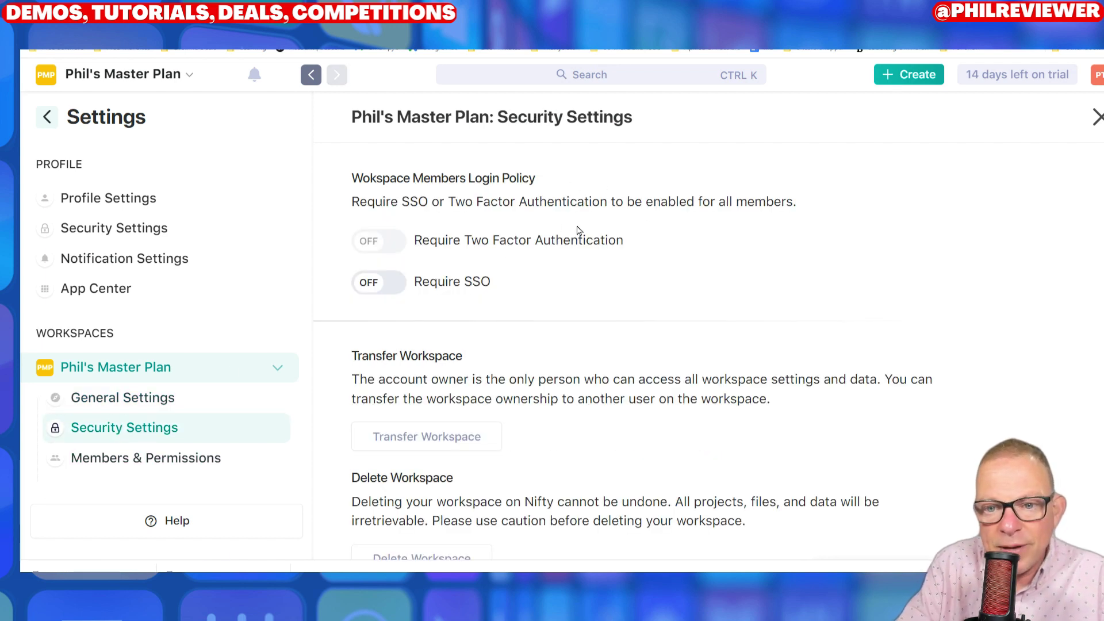
pyautogui.click(136, 466)
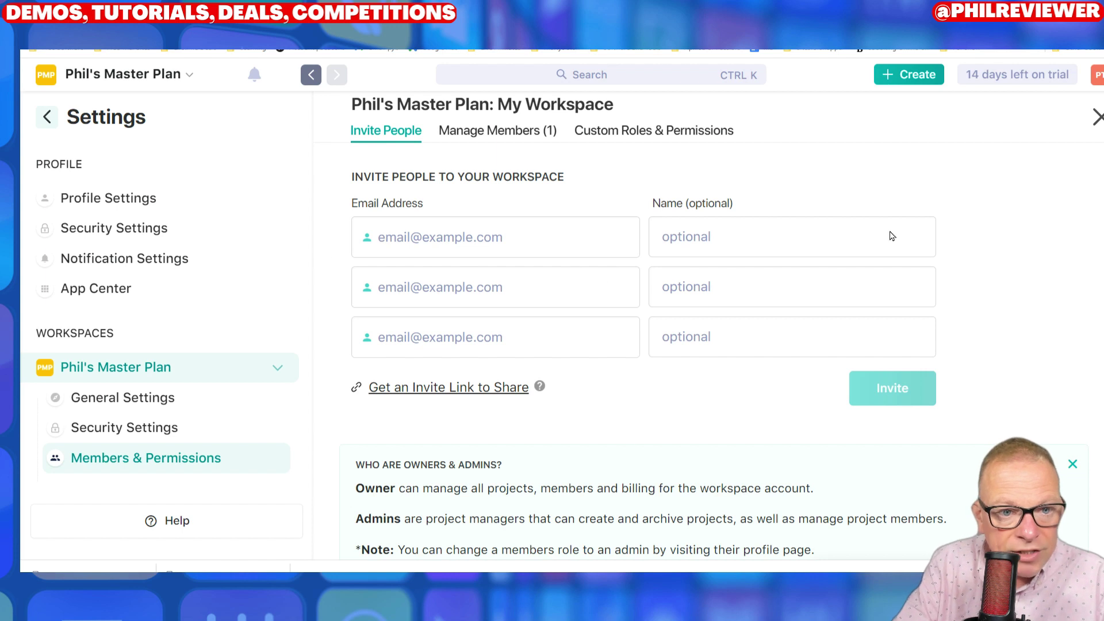
pyautogui.click(109, 202)
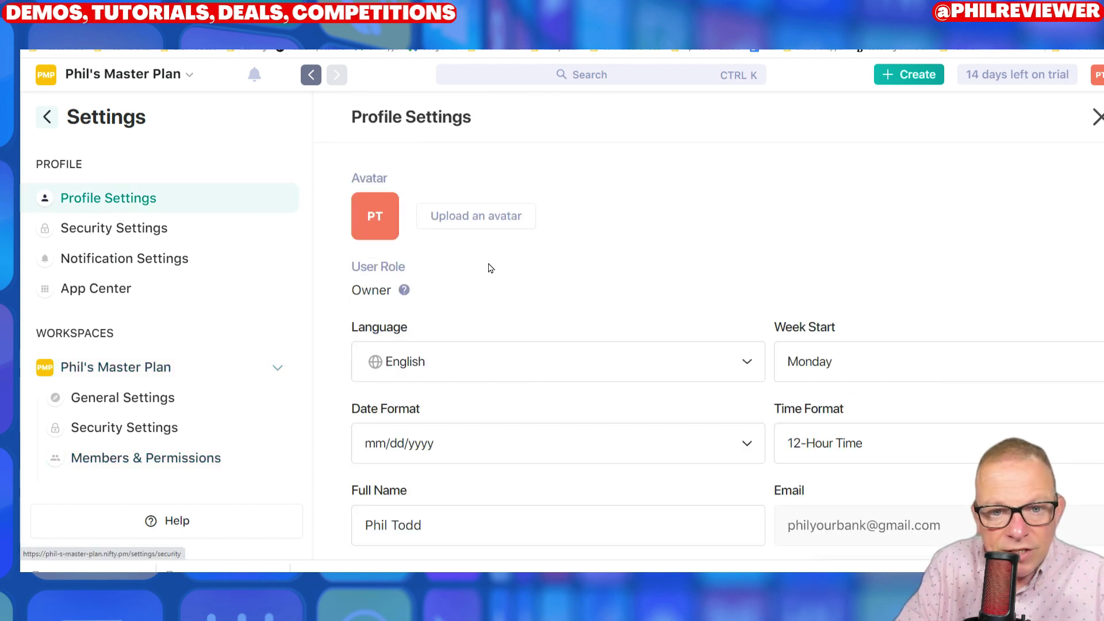
# Scroll through Profile Settings, check Notification Settings, and settle on Security Settings.
pyautogui.scroll(-5, 591, 246)
pyautogui.scroll(5, 609, 328)
pyautogui.scroll(-2, 609, 328)
pyautogui.scroll(2, 609, 328)
pyautogui.scroll(-6, 612, 329)
pyautogui.scroll(5, 609, 325)
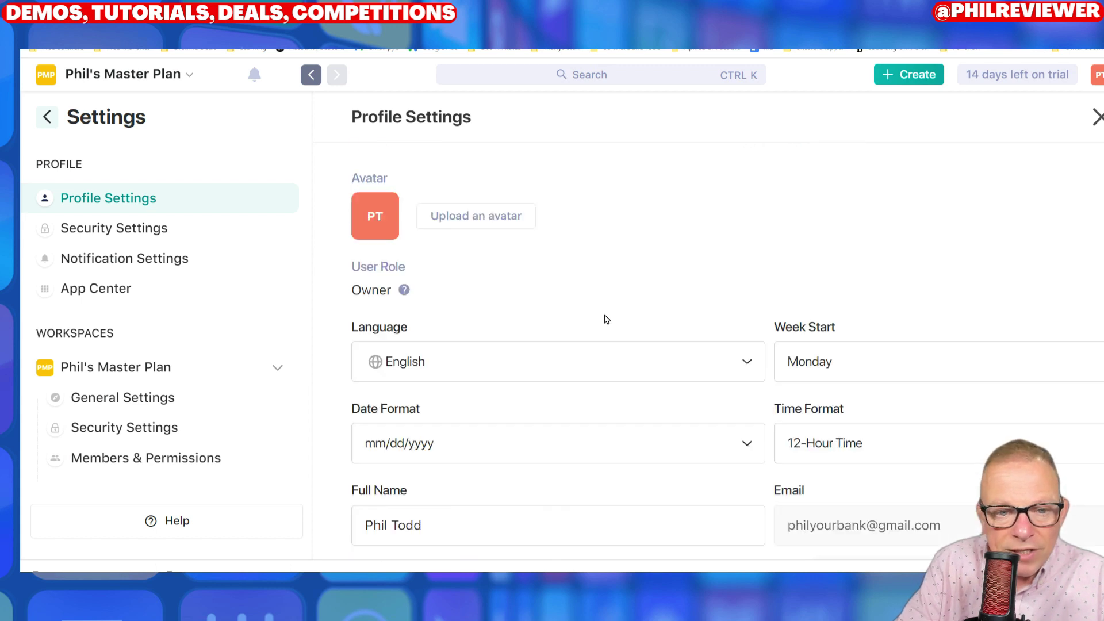
pyautogui.click(101, 229)
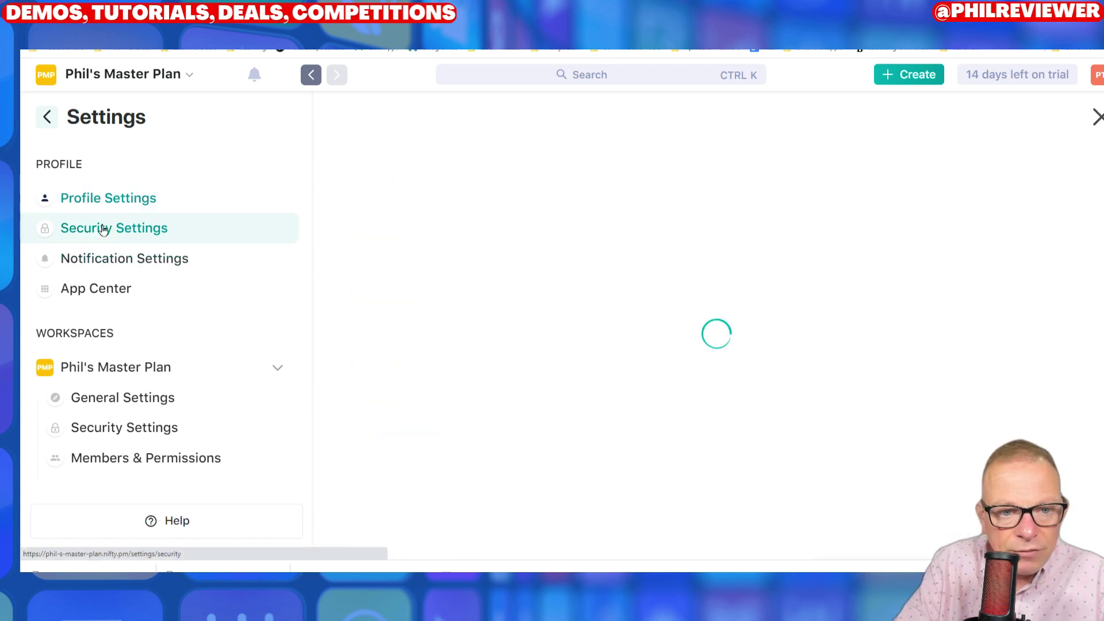
pyautogui.click(128, 259)
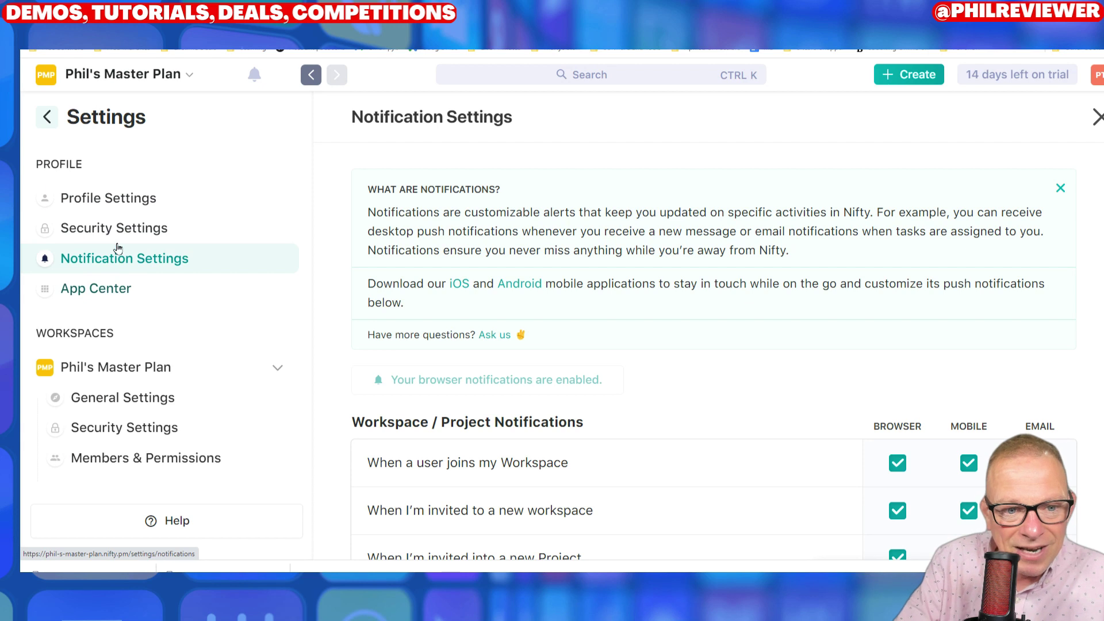
pyautogui.click(128, 228)
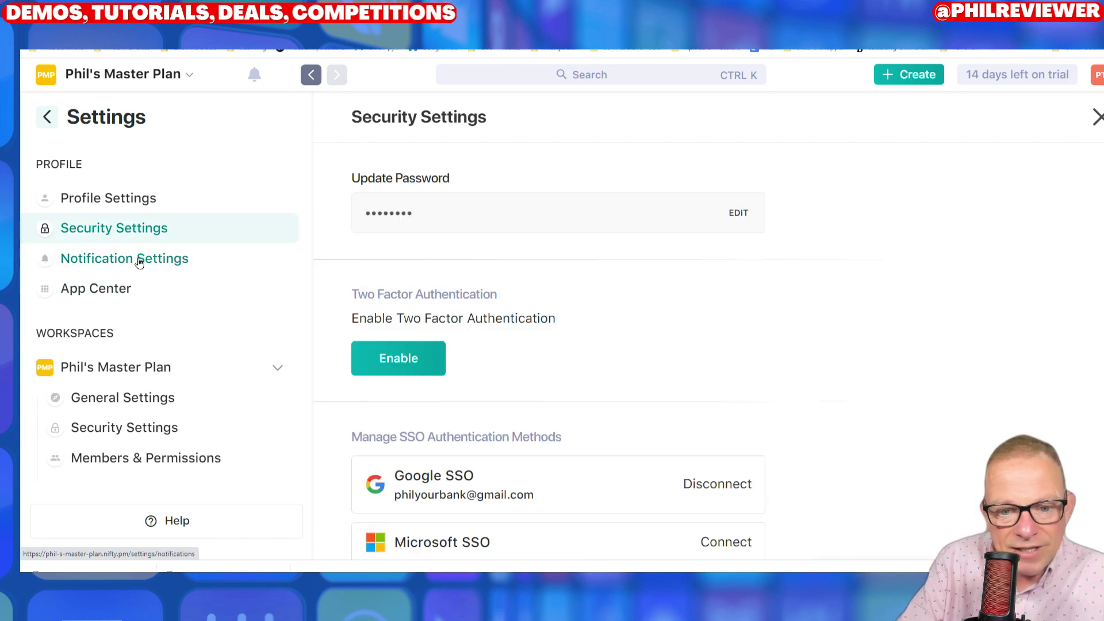
# Scroll through the App Center's Native Apps list, then exit Settings back to Overview.
pyautogui.scroll(-5, 507, 367)
pyautogui.scroll(5, 506, 345)
pyautogui.scroll(-5, 857, 333)
pyautogui.scroll(5, 852, 369)
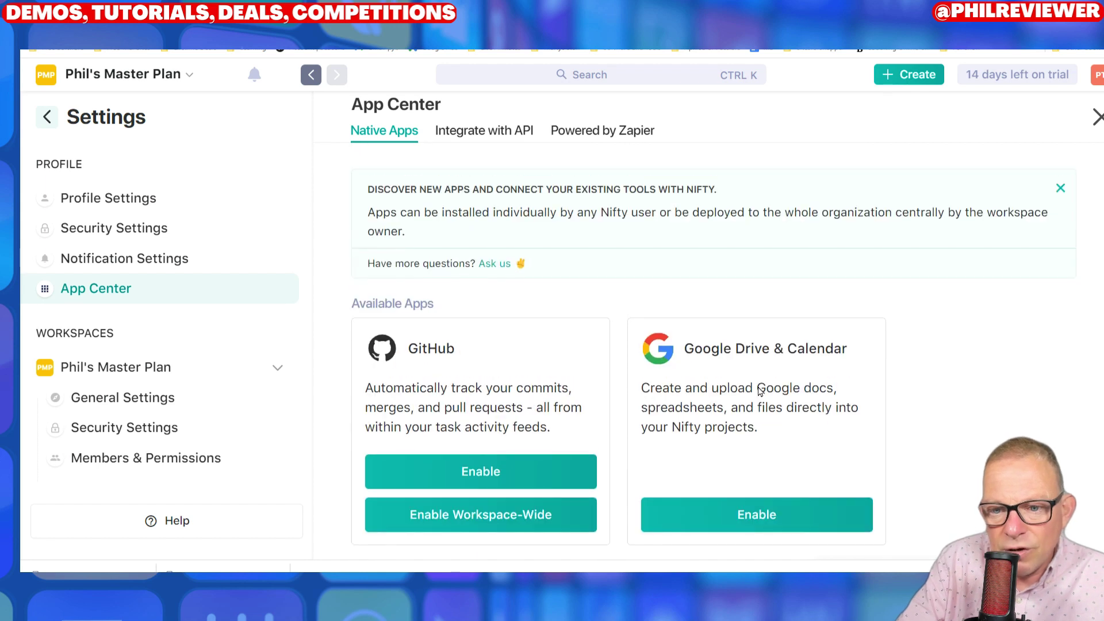
pyautogui.scroll(-5, 928, 403)
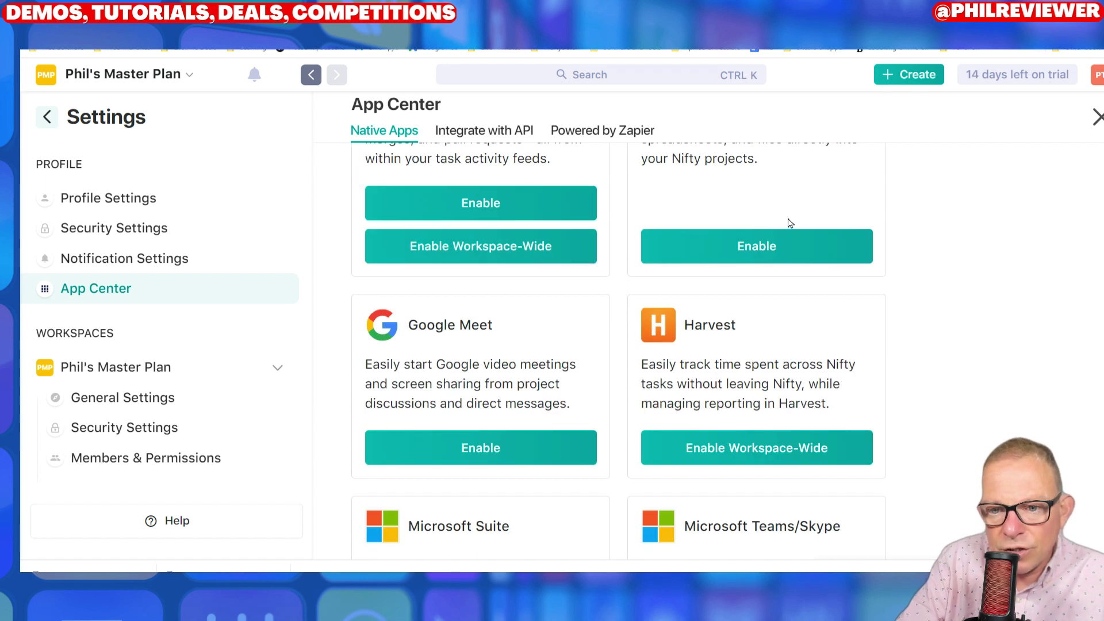
pyautogui.scroll(5, 947, 303)
pyautogui.scroll(-5, 946, 303)
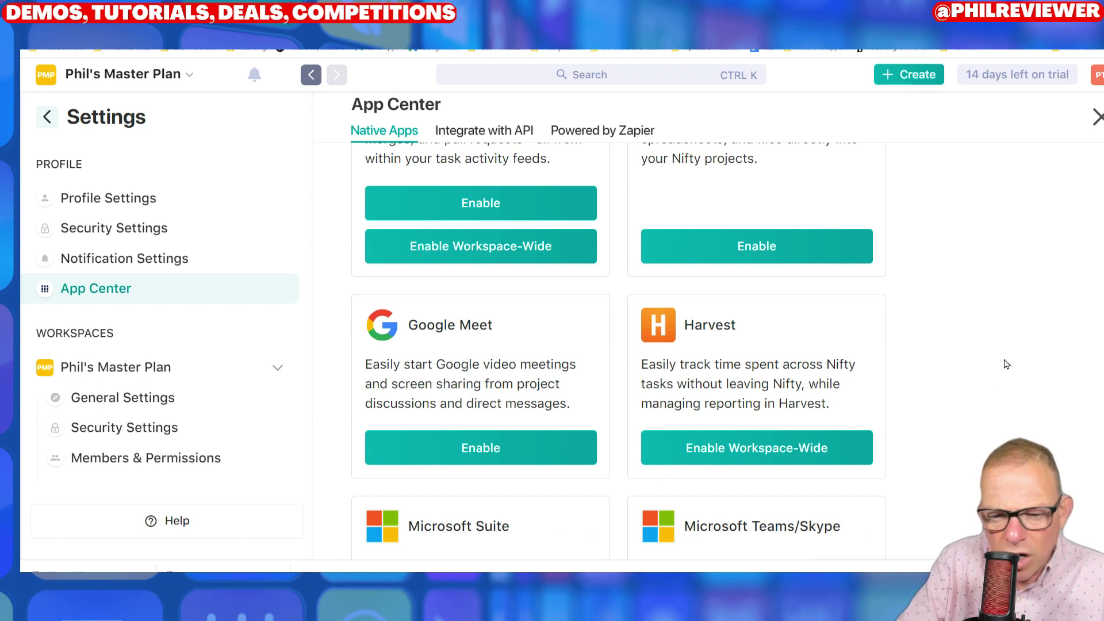
pyautogui.scroll(-3, 1006, 369)
pyautogui.scroll(-4, 978, 371)
pyautogui.scroll(8, 926, 381)
pyautogui.scroll(-8, 805, 368)
pyautogui.scroll(10, 874, 446)
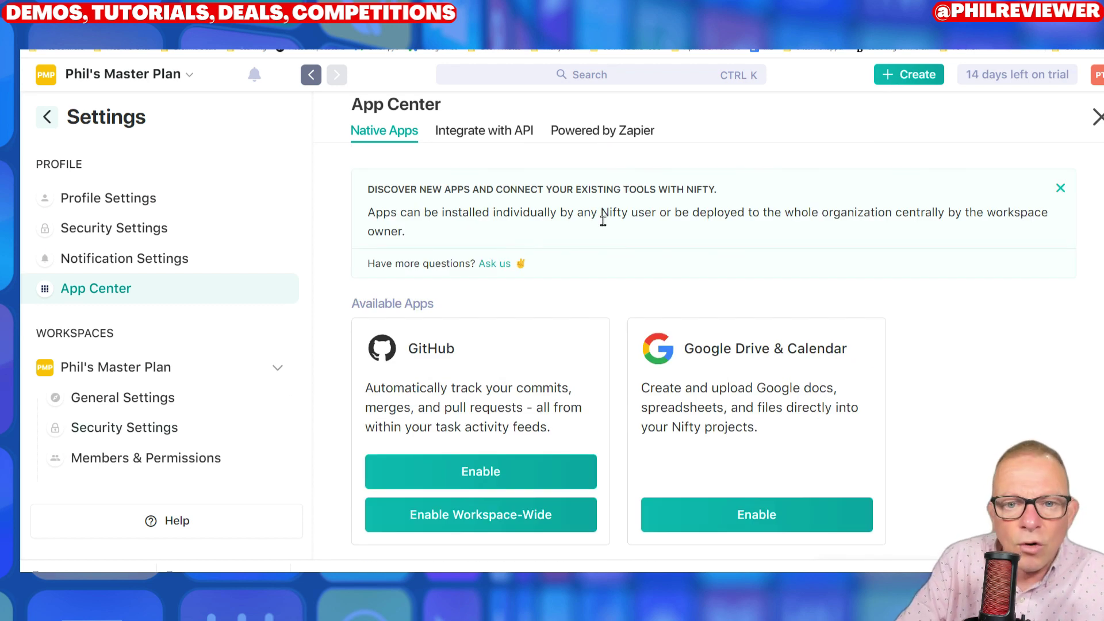
pyautogui.click(47, 117)
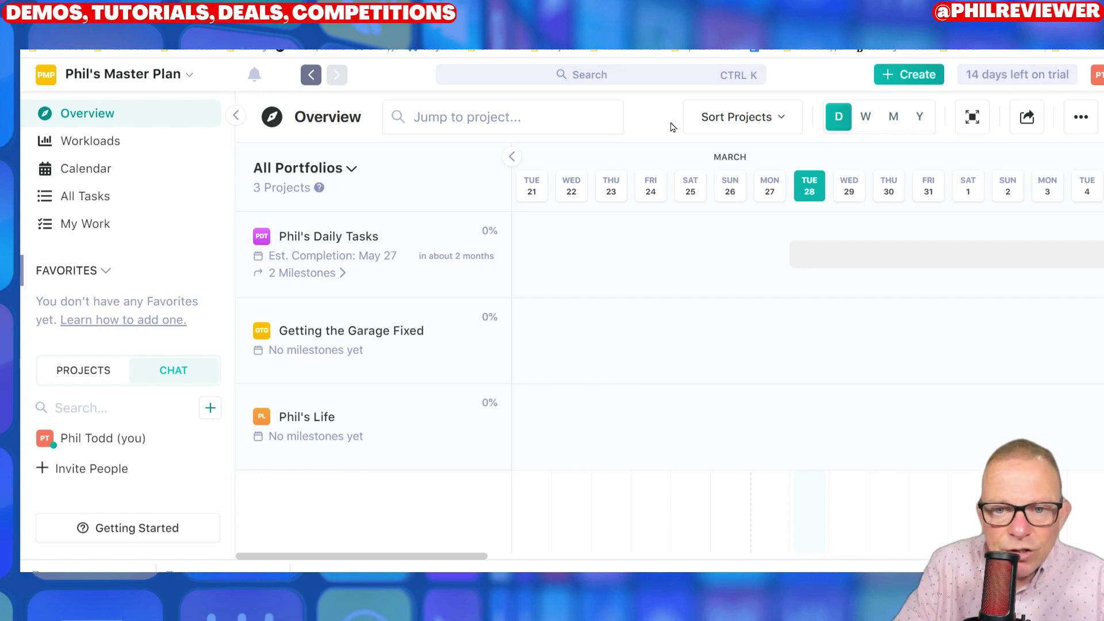
pyautogui.click(109, 144)
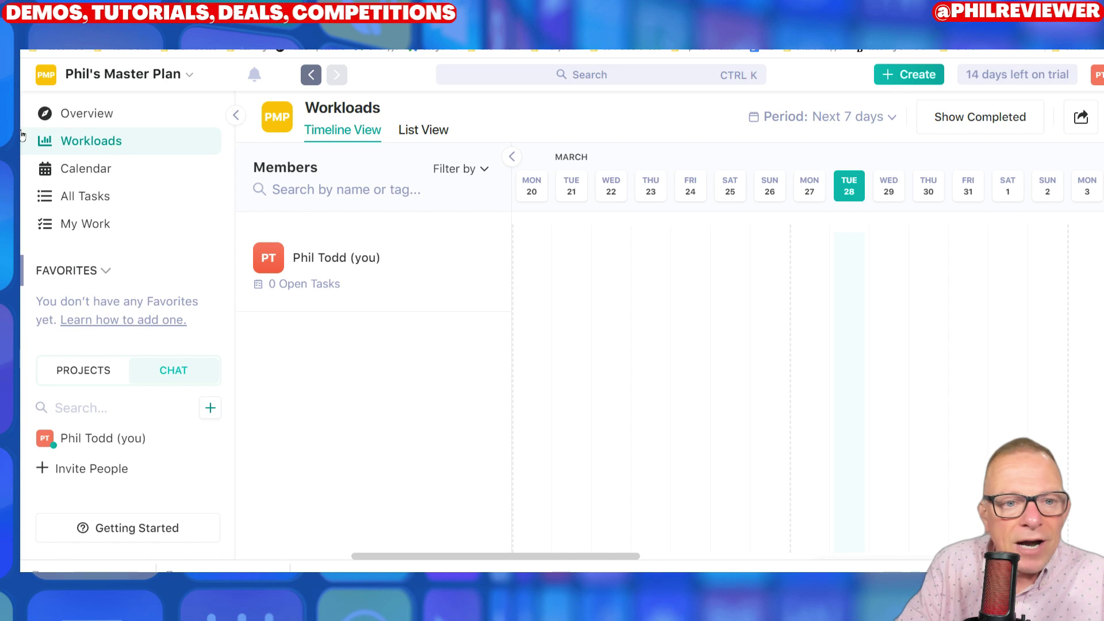
pyautogui.click(86, 113)
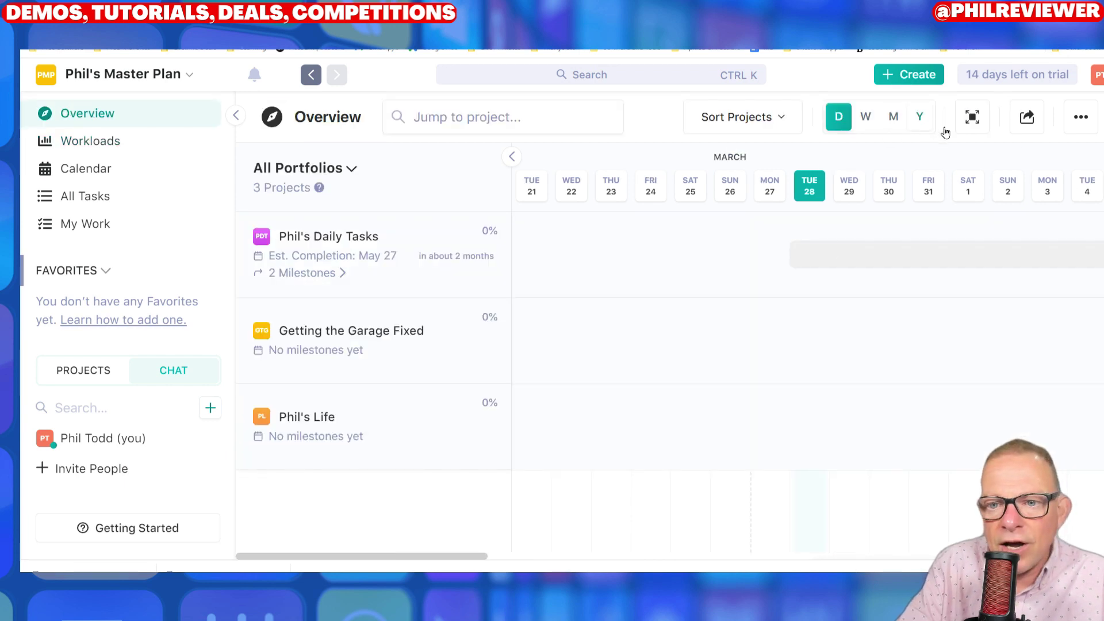